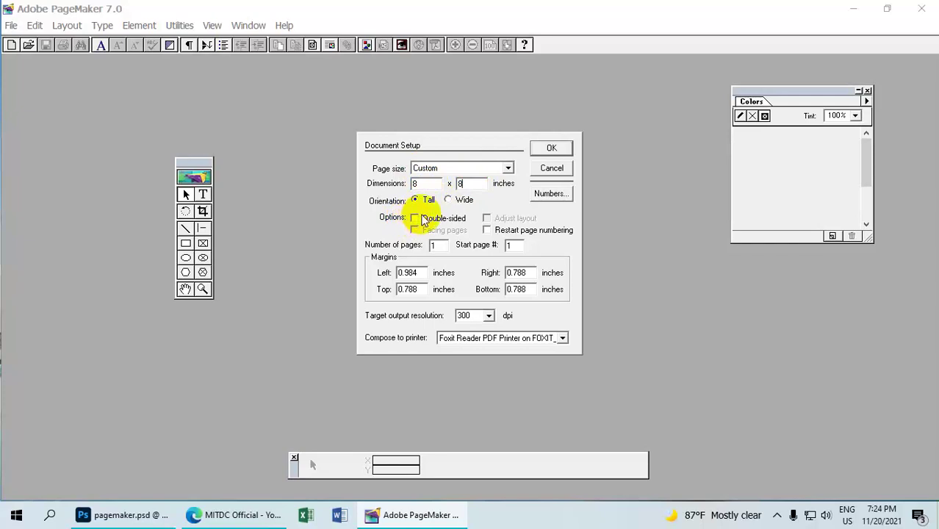
Step: Set all four page margins to 0 inches and create the 8 x 8 inch single-page document
{"action": "double_click", "coordinate": [437, 247]}
{"action": "double_click", "coordinate": [417, 272]}
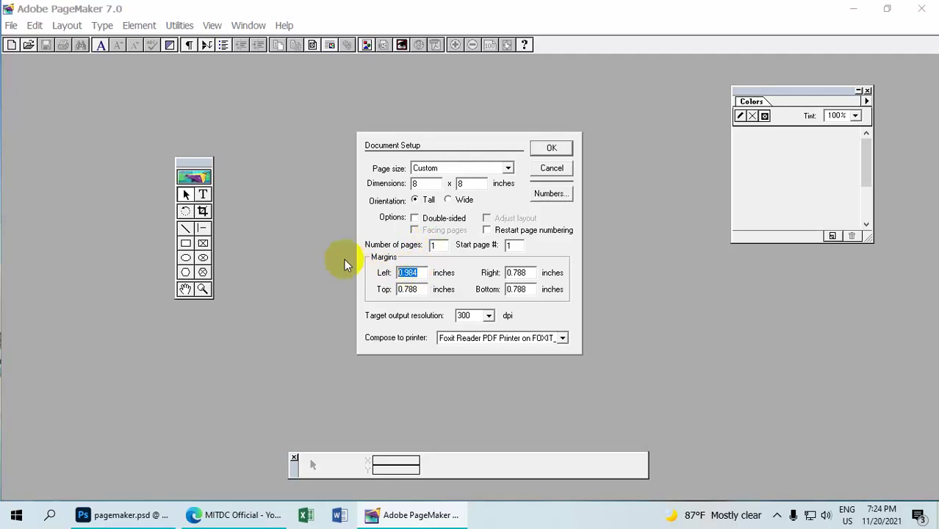
{"action": "type", "text": "0"}
{"action": "key", "text": "Tab"}
{"action": "type", "text": "0"}
{"action": "key", "text": "Tab"}
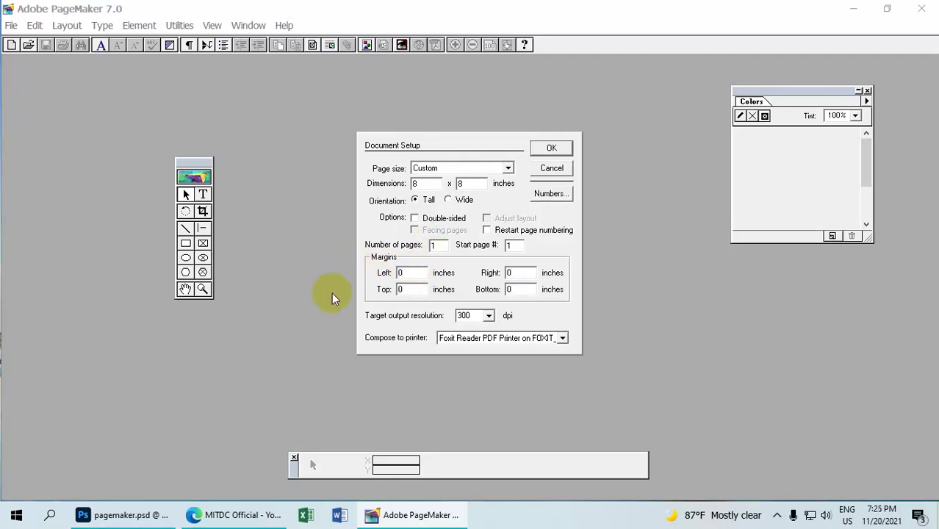
{"action": "left_click", "coordinate": [552, 148]}
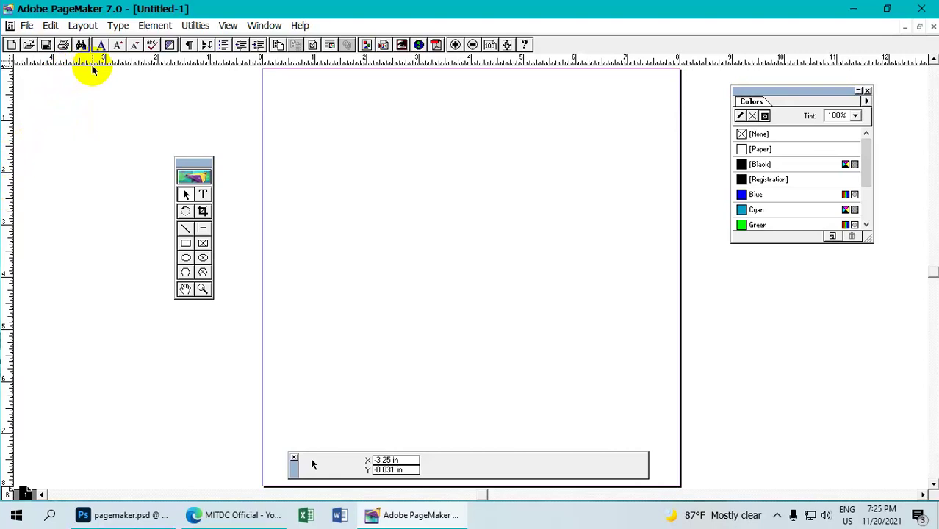
Step: Show the rulers and place vertical guides at 1, 2, 3 and 4 inches on the page
{"action": "left_click", "coordinate": [225, 25]}
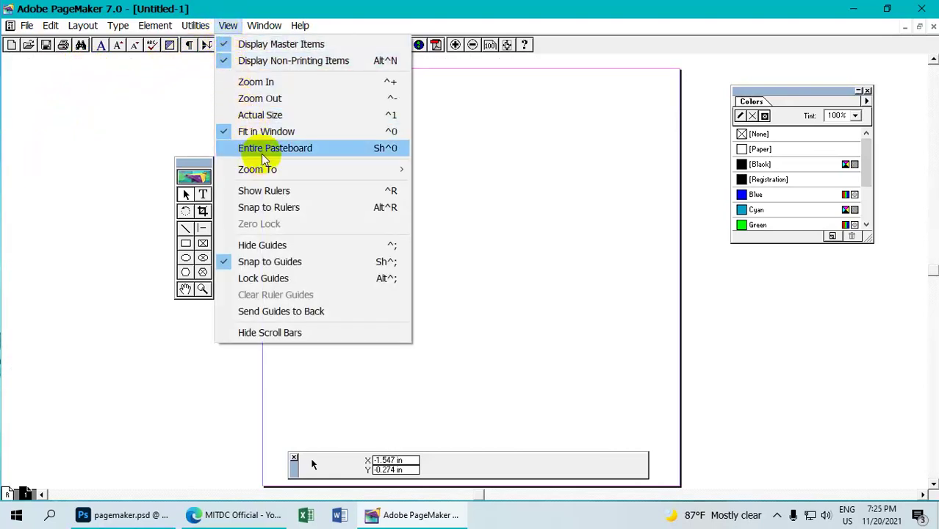
{"action": "left_click", "coordinate": [267, 194]}
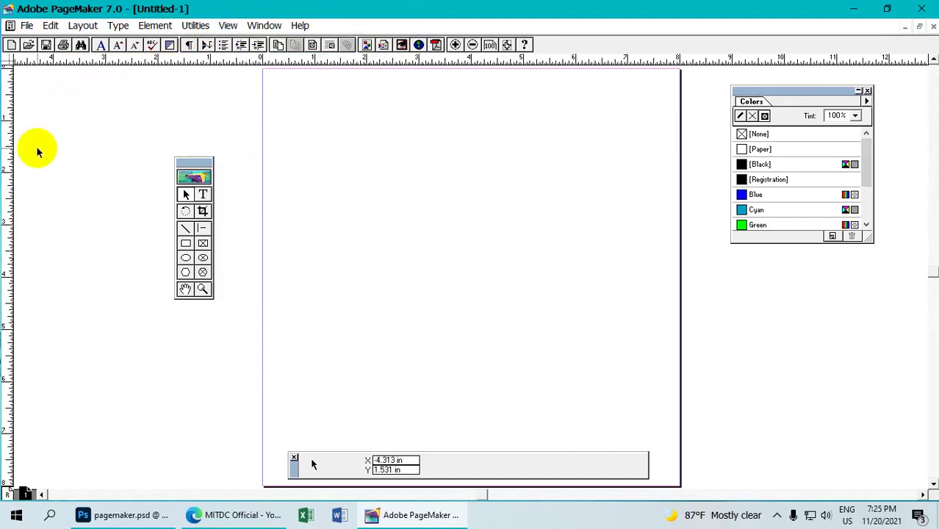
{"action": "left_click_drag", "start_coordinate": [11, 150], "coordinate": [314, 152]}
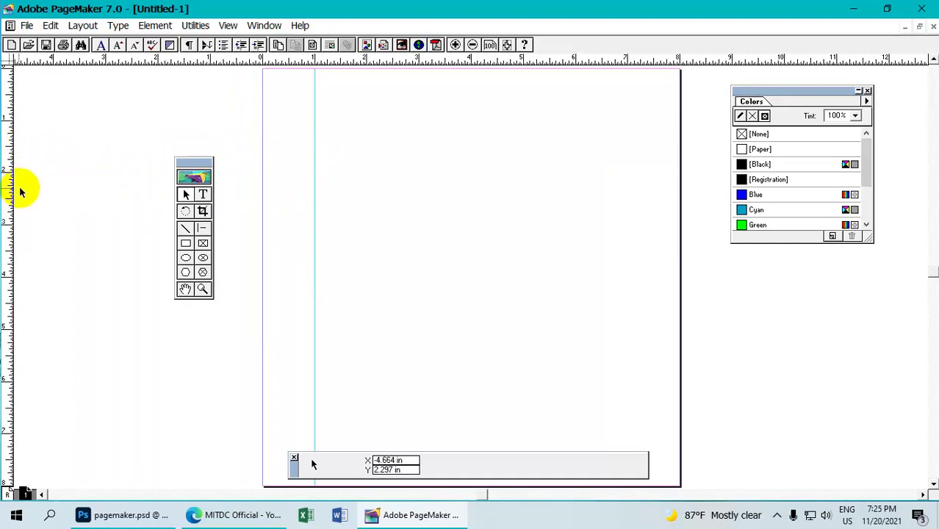
{"action": "left_click_drag", "start_coordinate": [13, 189], "coordinate": [366, 190]}
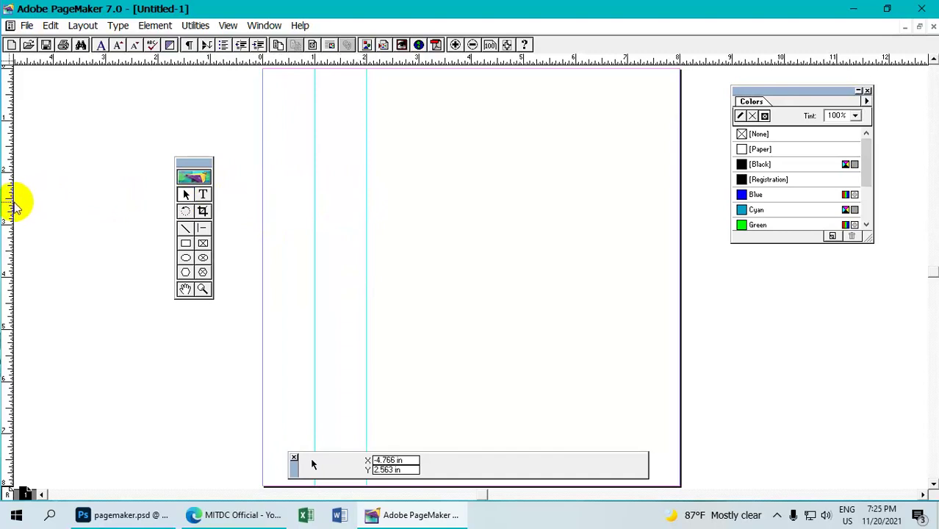
{"action": "left_click_drag", "start_coordinate": [7, 199], "coordinate": [418, 199]}
{"action": "left_click_drag", "start_coordinate": [7, 208], "coordinate": [471, 206]}
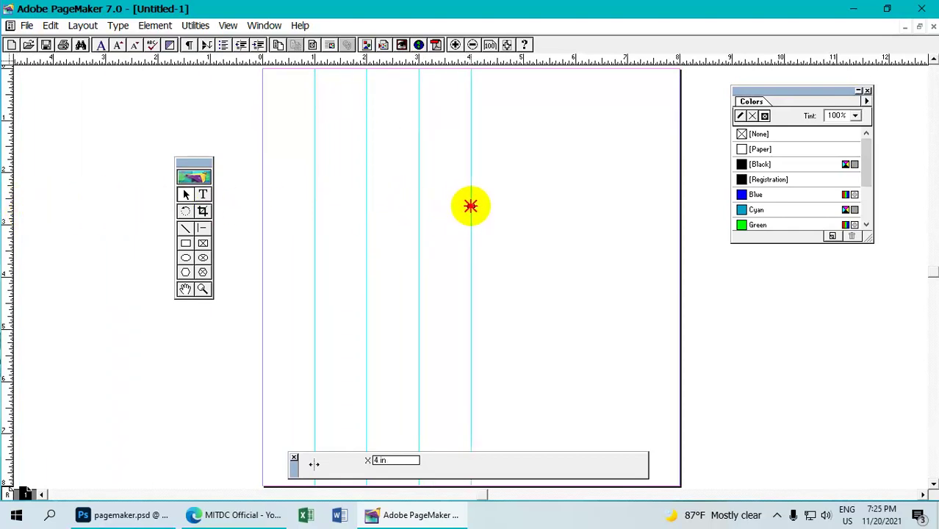
Step: Place vertical guides at 5, 6 and 7 inches and a horizontal guide at 1 inch
{"action": "left_click_drag", "start_coordinate": [9, 288], "coordinate": [524, 272]}
{"action": "left_click_drag", "start_coordinate": [10, 298], "coordinate": [575, 308]}
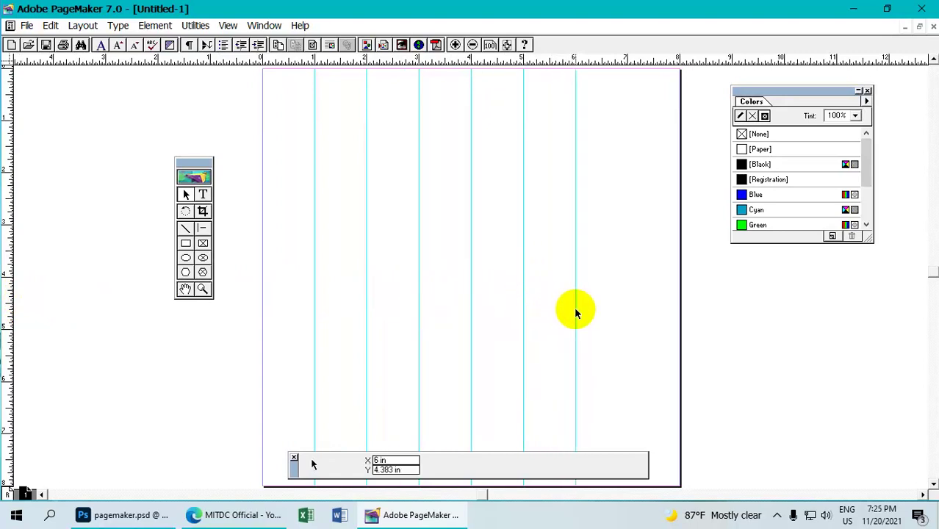
{"action": "left_click_drag", "start_coordinate": [9, 296], "coordinate": [627, 317]}
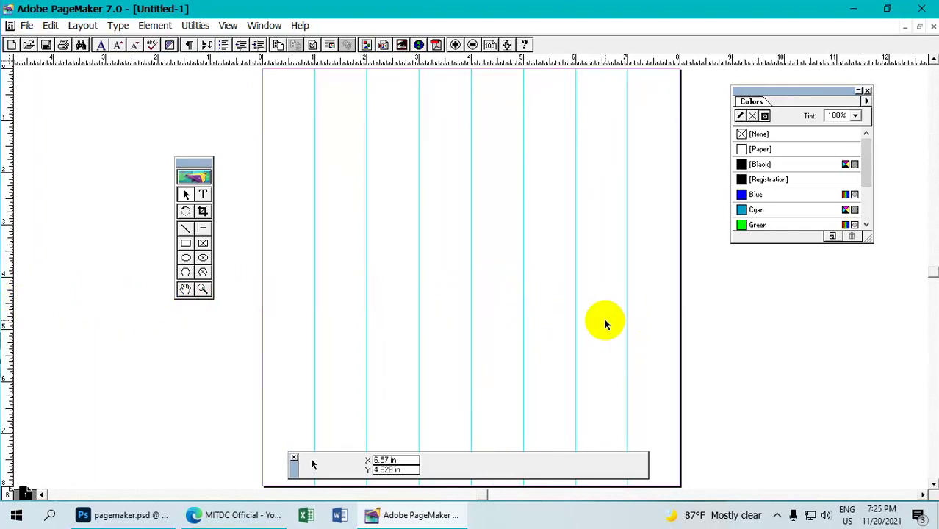
{"action": "left_click", "coordinate": [627, 337]}
{"action": "left_click_drag", "start_coordinate": [627, 337], "coordinate": [628, 337]}
{"action": "left_click_drag", "start_coordinate": [218, 62], "coordinate": [218, 121]}
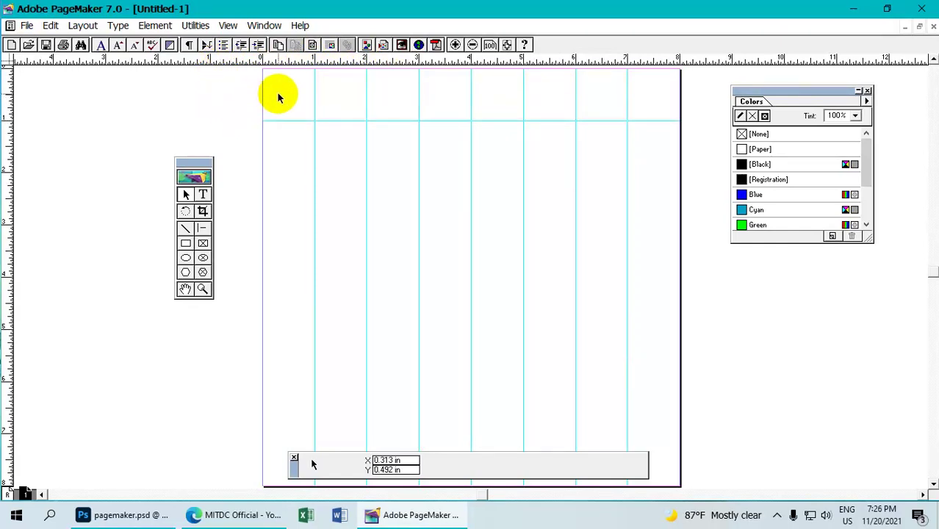
Step: Draw a 1 x 1 inch square in the first guide cell at the page's upper-left corner
{"action": "left_click_drag", "start_coordinate": [209, 160], "coordinate": [209, 148]}
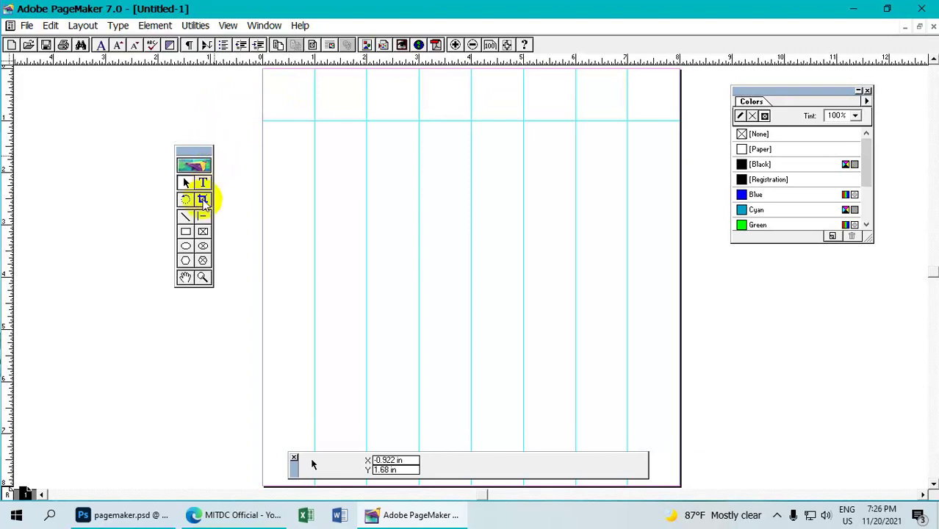
{"action": "left_click", "coordinate": [186, 232]}
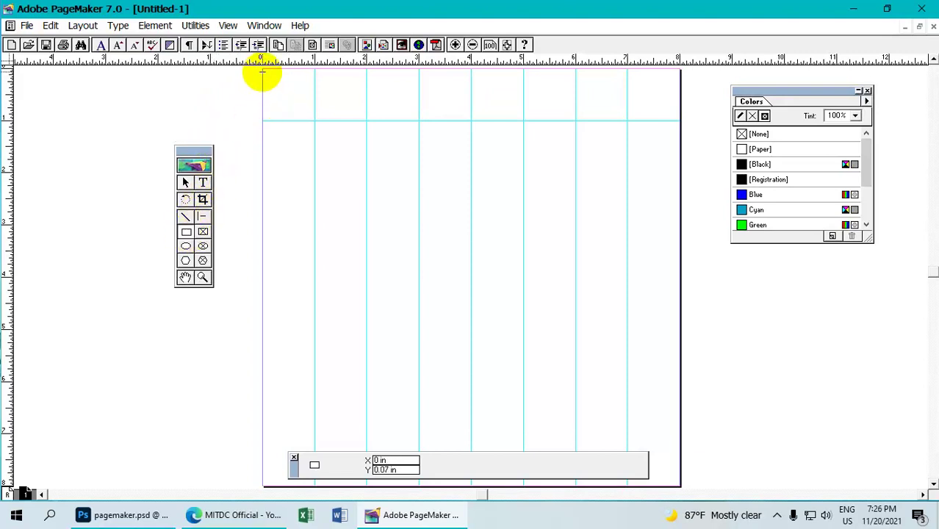
{"action": "left_click_drag", "start_coordinate": [264, 68], "coordinate": [314, 120]}
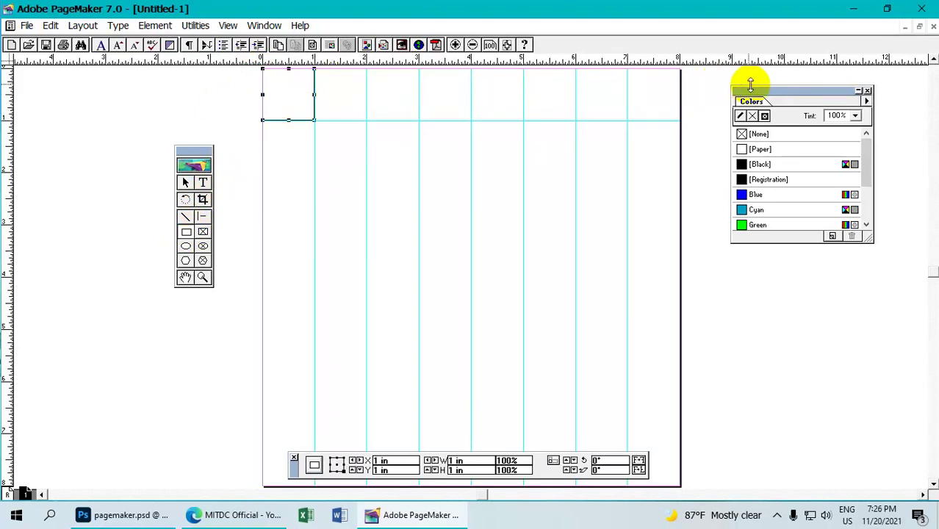
Step: Enlarge the color list and apply Green to both the fill and the outline of the square
{"action": "left_click_drag", "start_coordinate": [752, 90], "coordinate": [740, 88]}
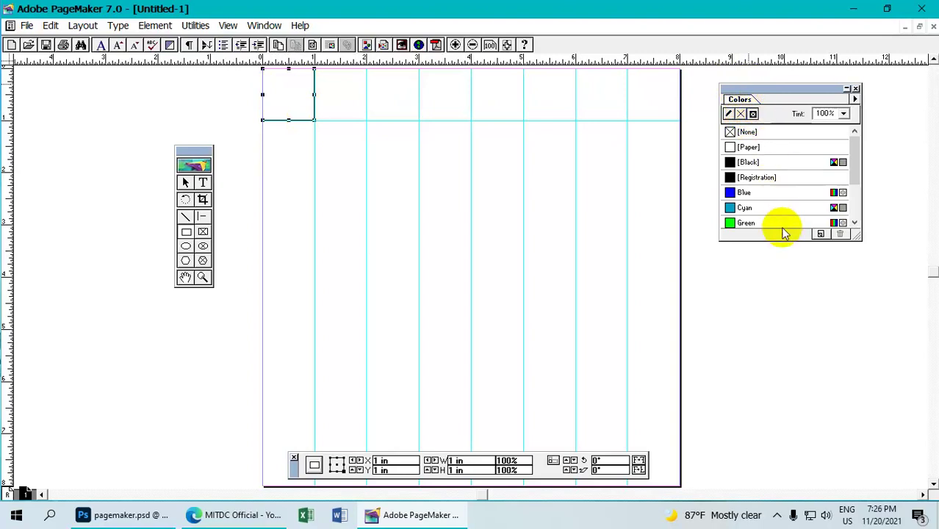
{"action": "left_click_drag", "start_coordinate": [774, 239], "coordinate": [774, 291]}
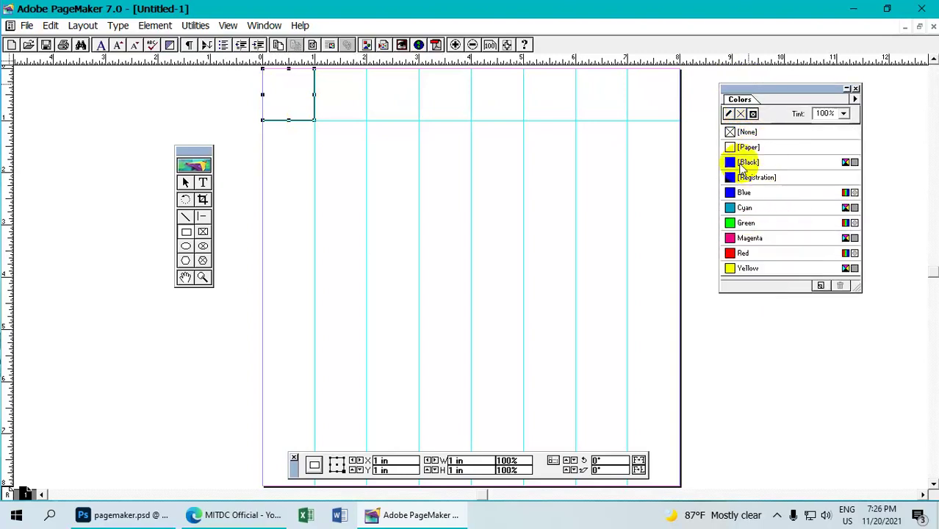
{"action": "left_click", "coordinate": [743, 131]}
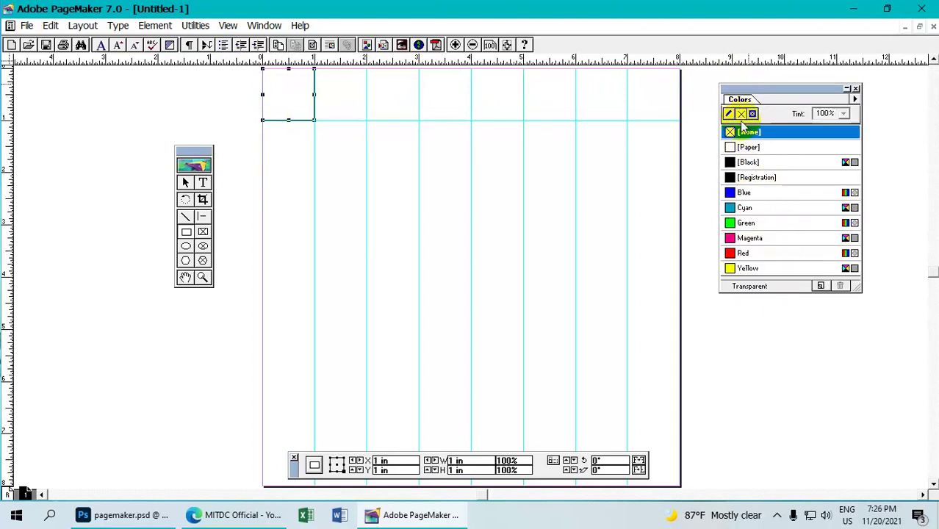
{"action": "left_click", "coordinate": [772, 224]}
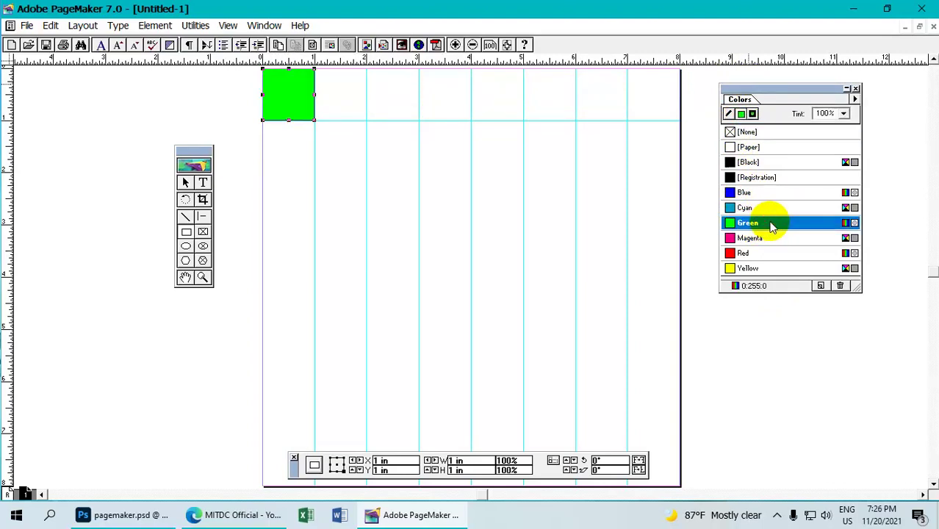
{"action": "left_click", "coordinate": [728, 115]}
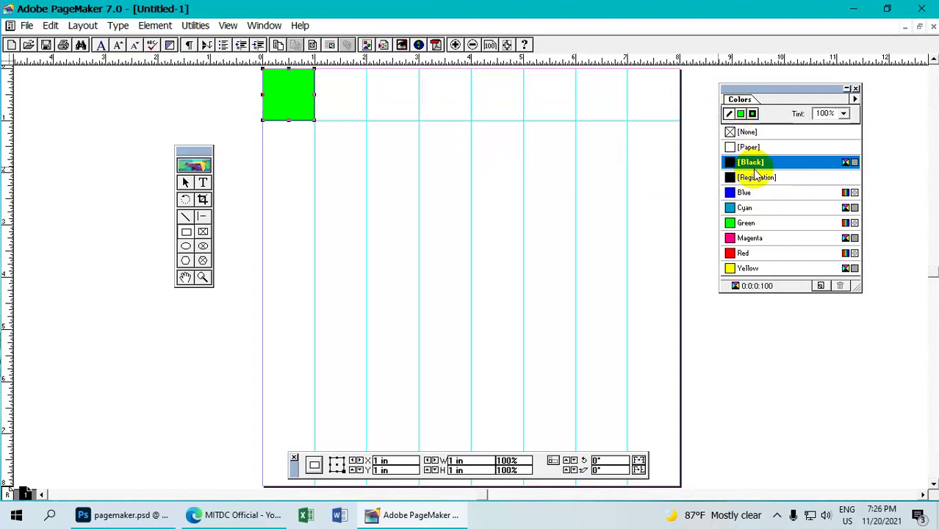
{"action": "left_click", "coordinate": [757, 223]}
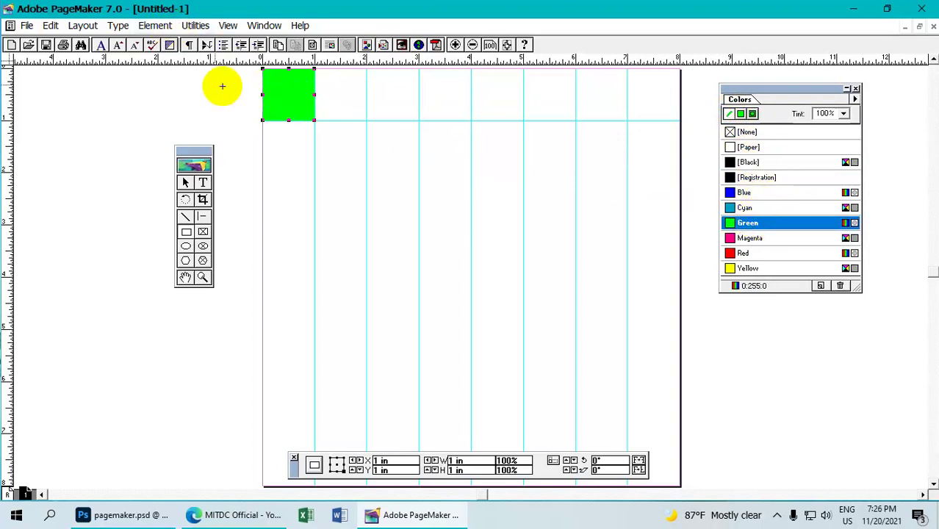
Step: Copy the green square and paste 7 copies with a 1 inch horizontal and 0 inch vertical offset
{"action": "left_click", "coordinate": [50, 25]}
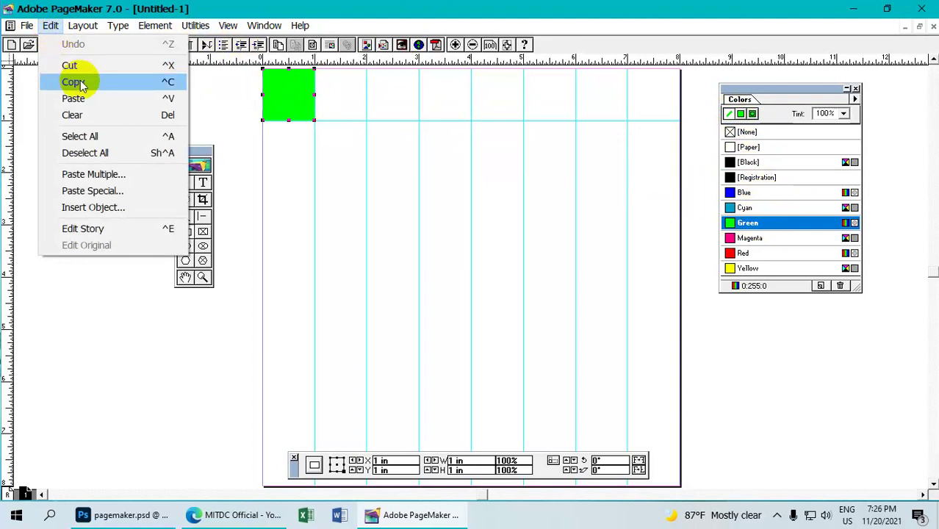
{"action": "left_click", "coordinate": [122, 86]}
{"action": "left_click_drag", "start_coordinate": [283, 84], "coordinate": [293, 87]}
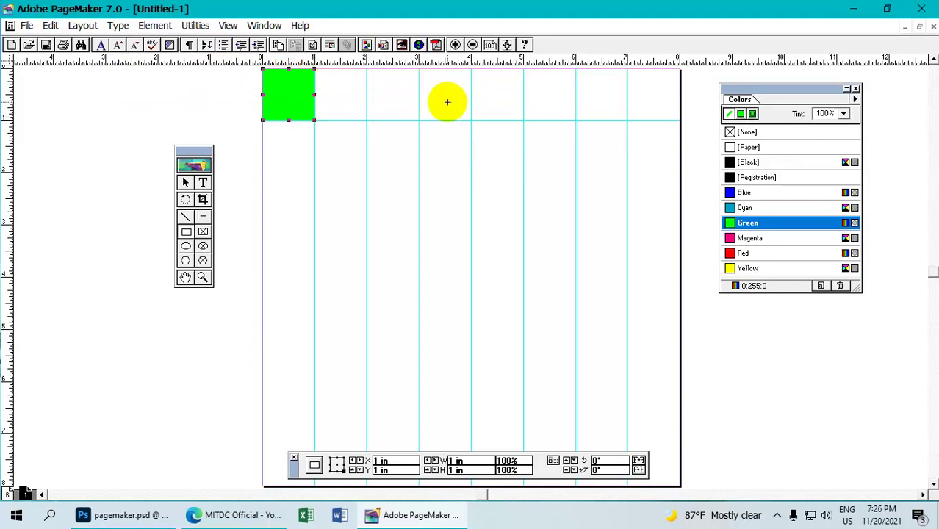
{"action": "left_click", "coordinate": [50, 25]}
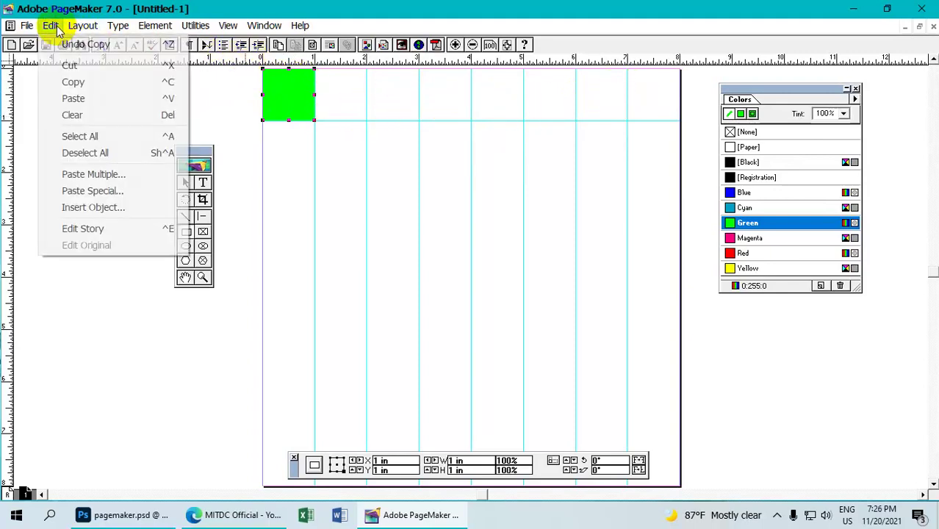
{"action": "left_click", "coordinate": [98, 181]}
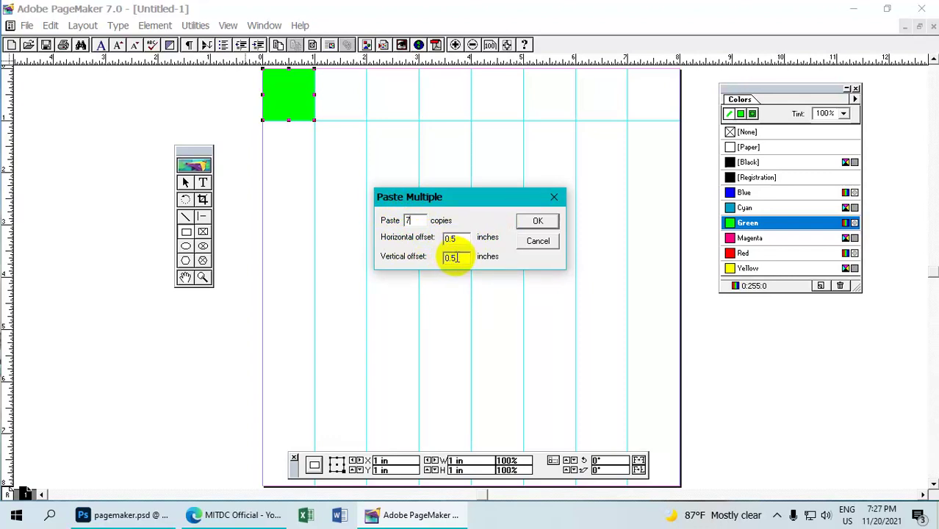
{"action": "double_click", "coordinate": [452, 257]}
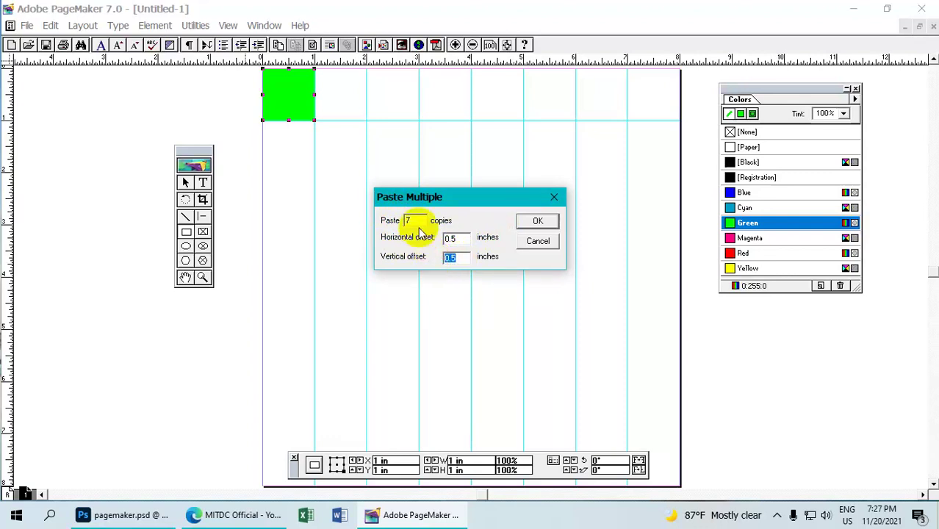
{"action": "double_click", "coordinate": [450, 237]}
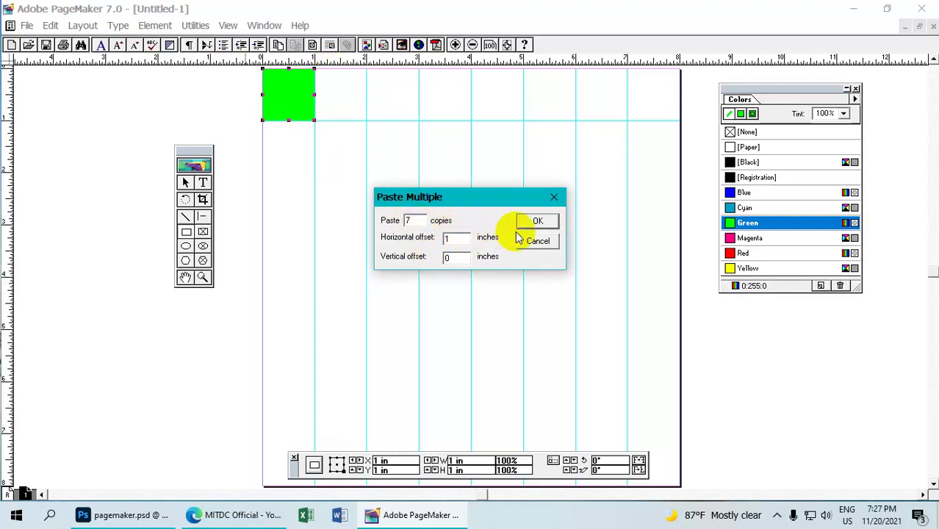
{"action": "left_click", "coordinate": [536, 222]}
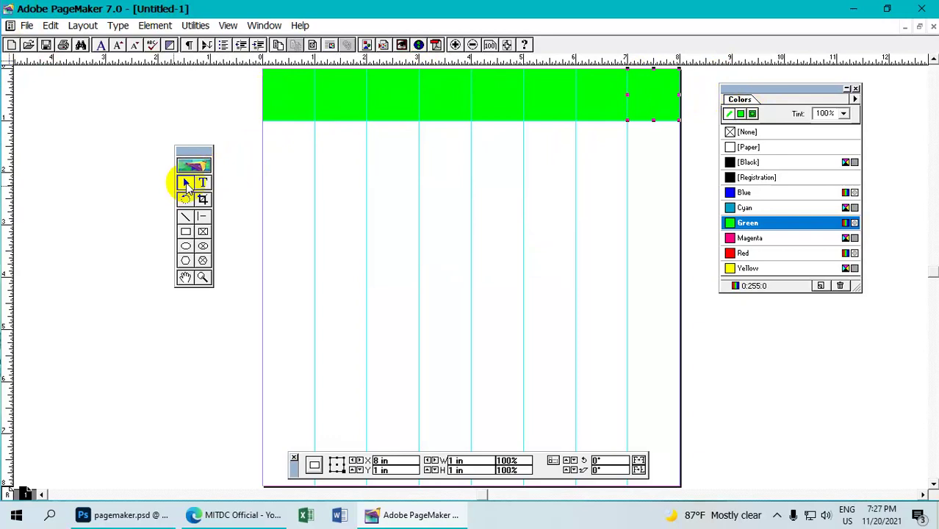
Step: Apply Magenta to both the outline and the fill of the second square in the row
{"action": "left_click", "coordinate": [346, 94]}
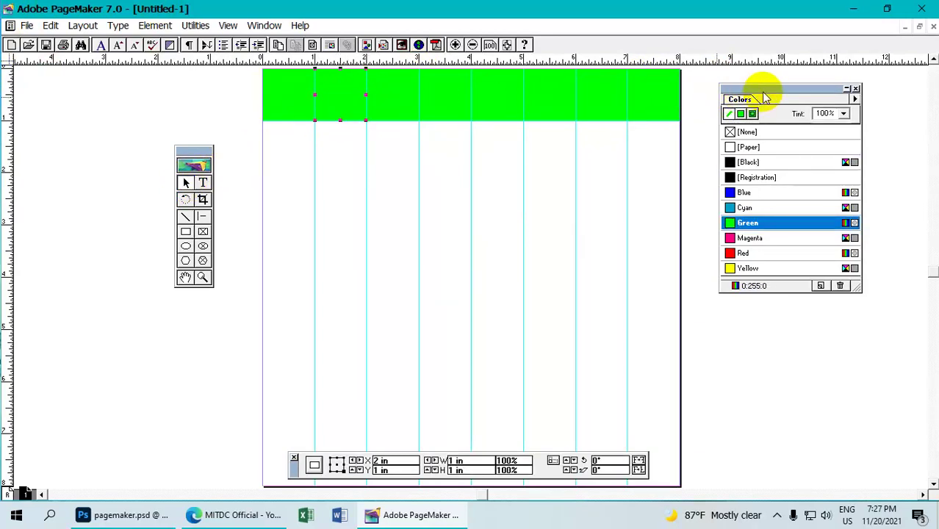
{"action": "left_click", "coordinate": [764, 238]}
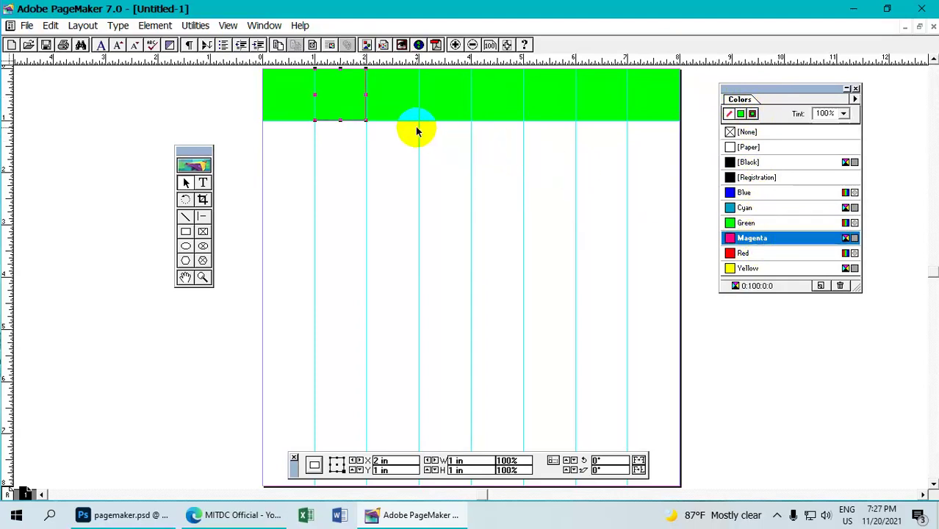
{"action": "left_click", "coordinate": [741, 116]}
{"action": "left_click", "coordinate": [751, 237]}
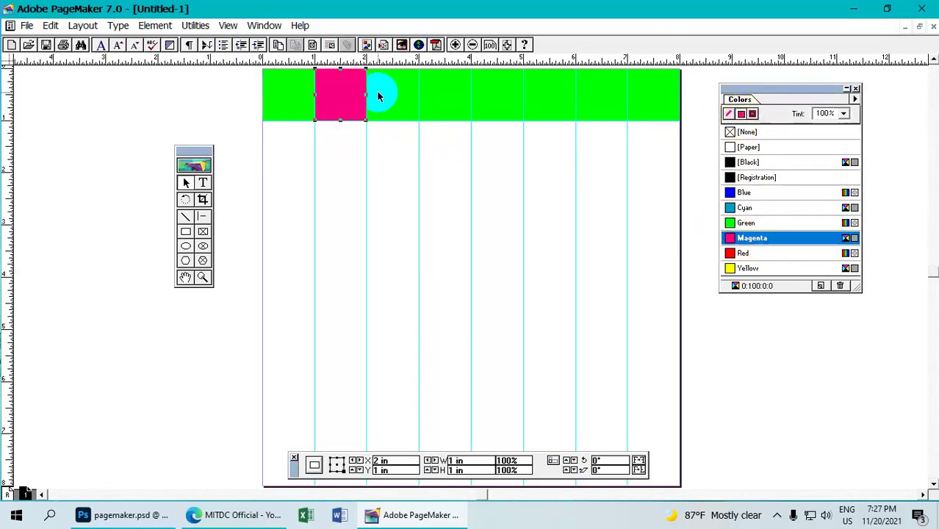
Step: Fill the fourth, sixth and eighth squares in the row with Magenta
{"action": "left_click", "coordinate": [441, 94]}
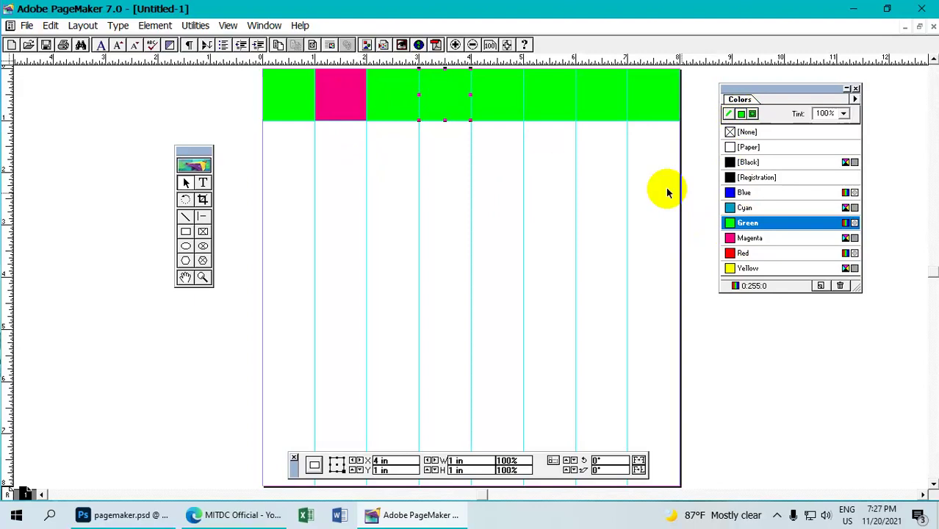
{"action": "left_click", "coordinate": [748, 239]}
{"action": "left_click", "coordinate": [534, 88]}
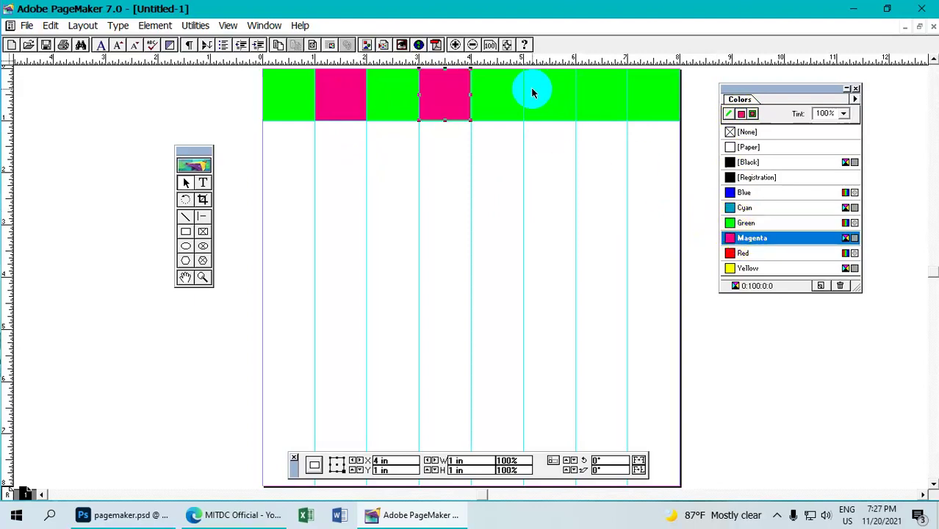
{"action": "left_click", "coordinate": [761, 238]}
{"action": "left_click", "coordinate": [636, 101]}
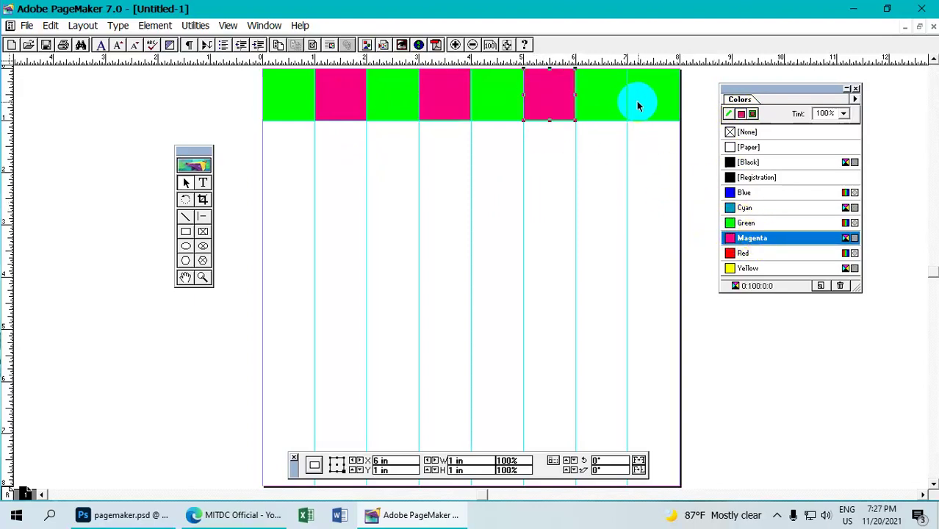
{"action": "left_click", "coordinate": [750, 238]}
{"action": "left_click_drag", "start_coordinate": [734, 90], "coordinate": [749, 95]}
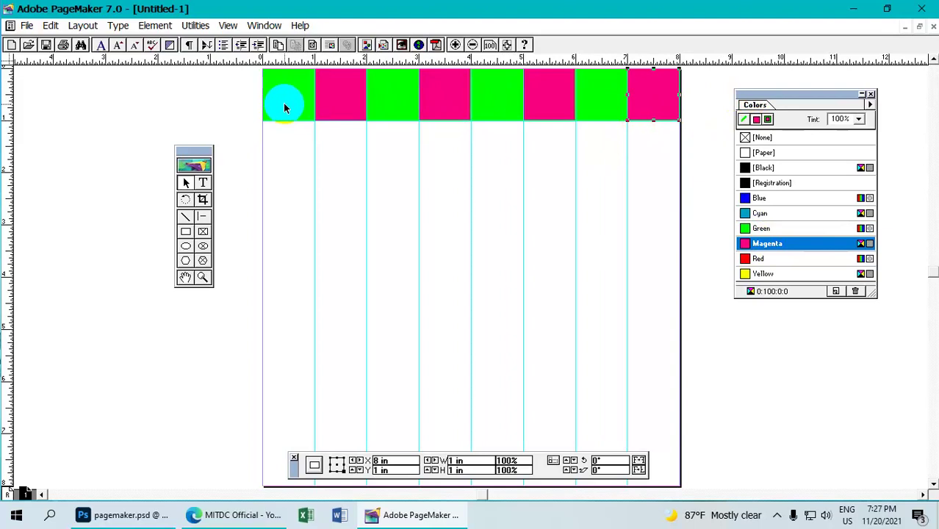
Step: Select all eight squares in the top row and group them
{"action": "key", "text": "ctrl+a"}
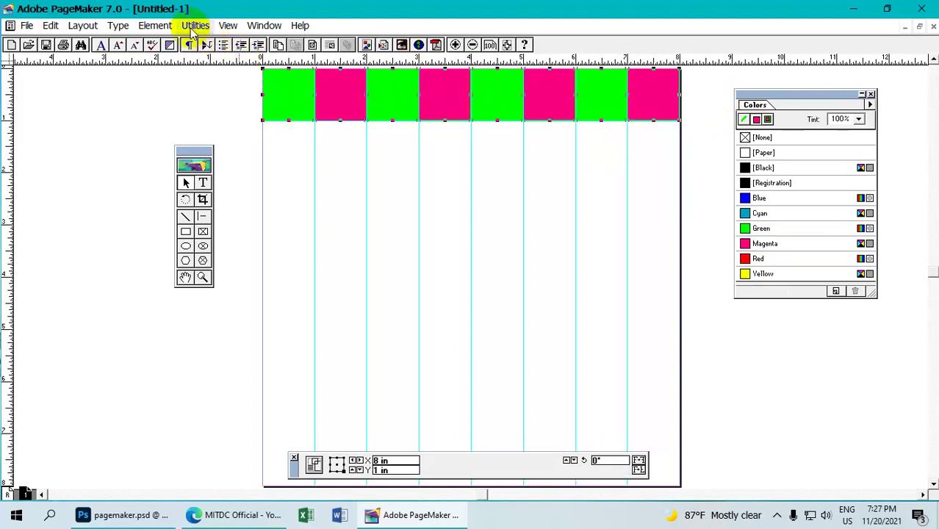
{"action": "left_click", "coordinate": [155, 26]}
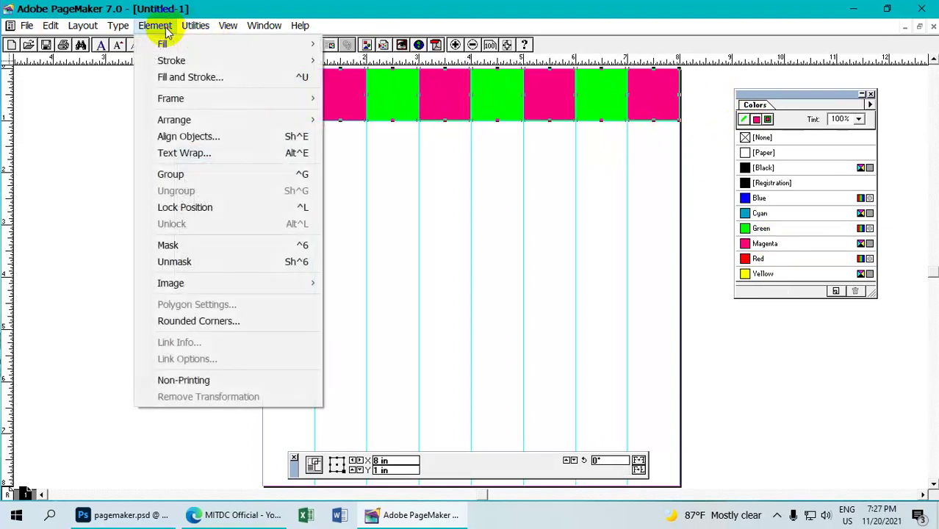
{"action": "left_click", "coordinate": [198, 174]}
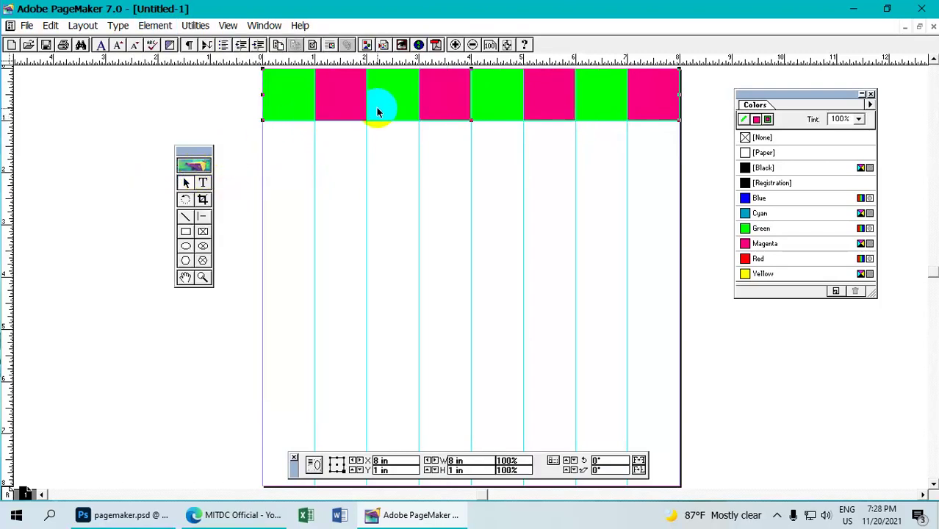
Step: Copy the grouped row and paste 7 copies with a 0 inch horizontal and 1 inch vertical offset
{"action": "left_click", "coordinate": [302, 101]}
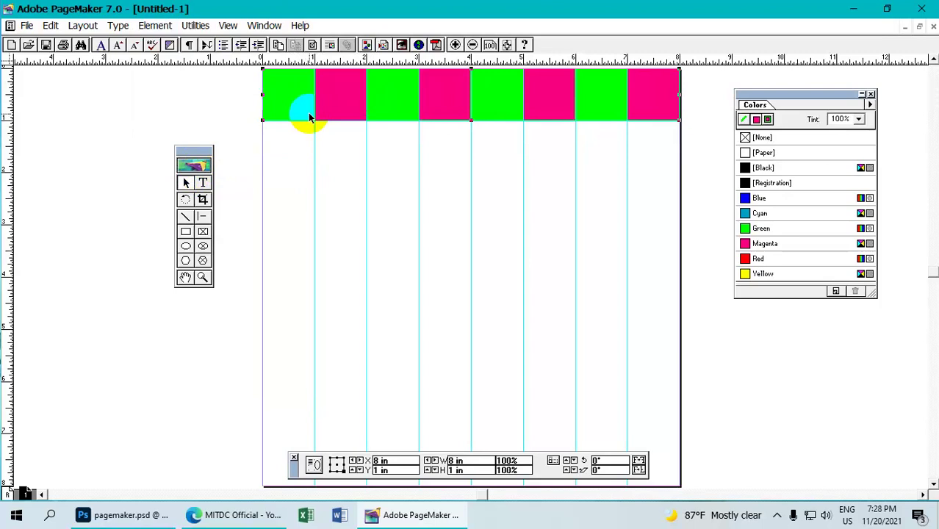
{"action": "left_click", "coordinate": [50, 26]}
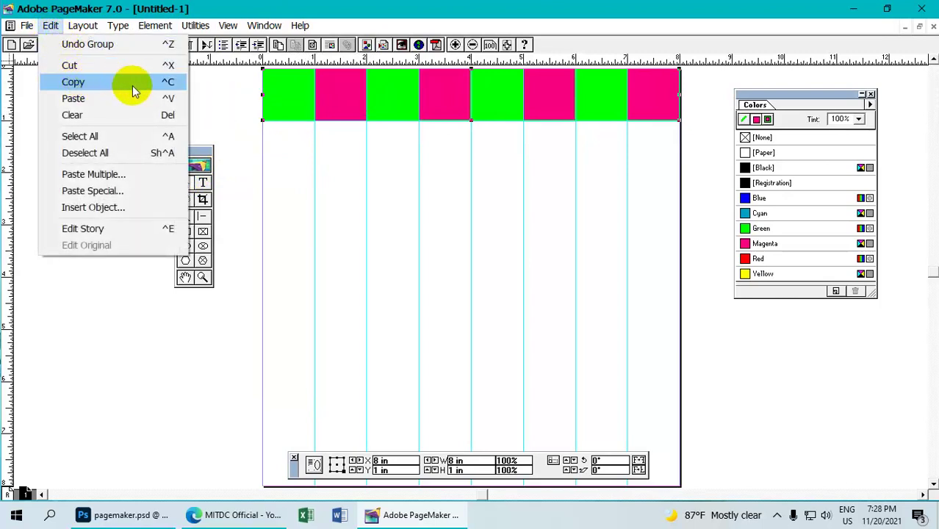
{"action": "left_click", "coordinate": [154, 82]}
{"action": "left_click", "coordinate": [50, 25]}
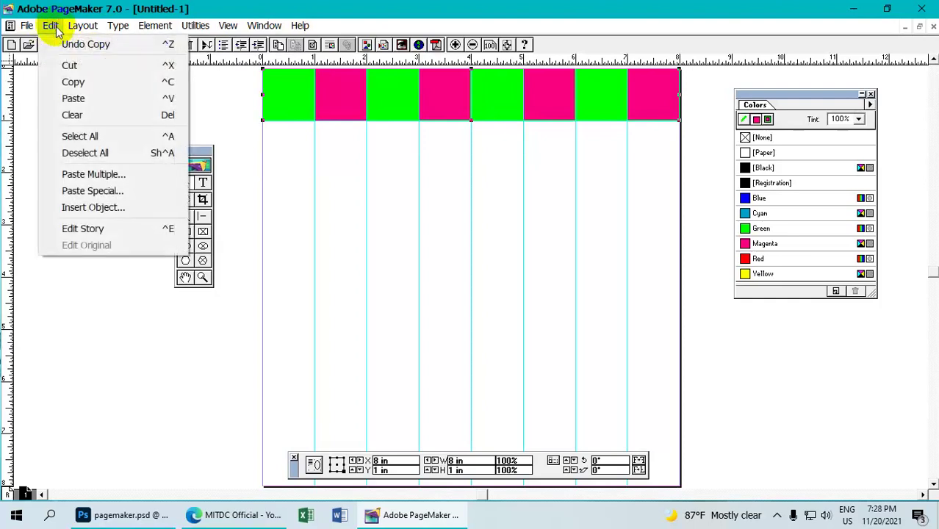
{"action": "left_click", "coordinate": [103, 179]}
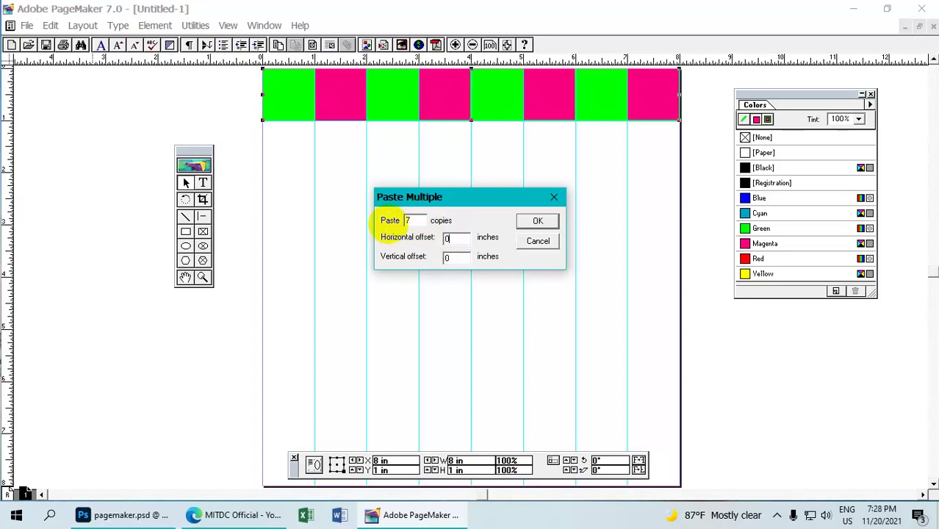
{"action": "double_click", "coordinate": [447, 257]}
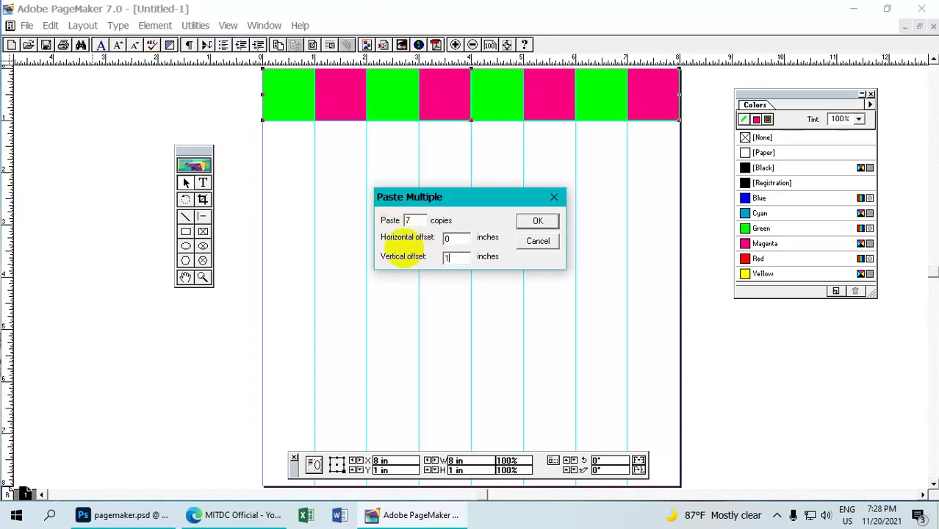
{"action": "left_click", "coordinate": [416, 220]}
{"action": "double_click", "coordinate": [414, 220]}
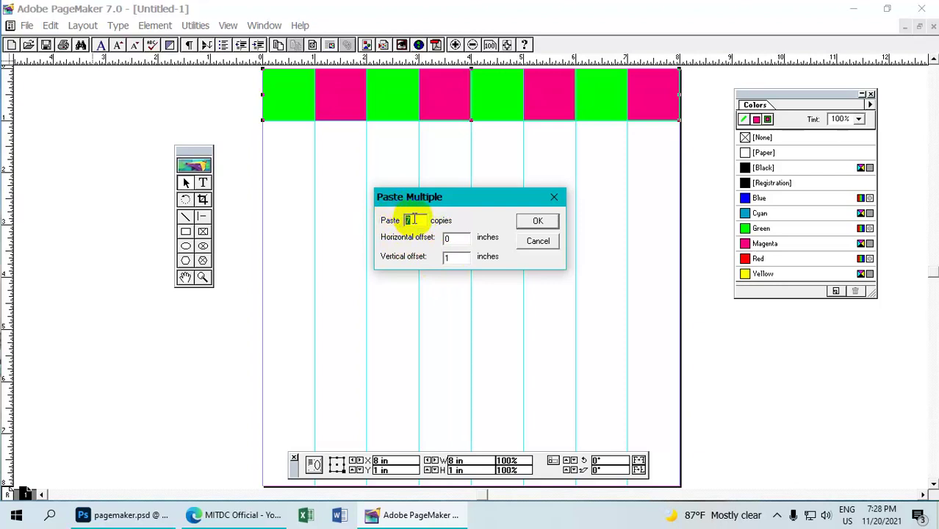
{"action": "left_click", "coordinate": [553, 220]}
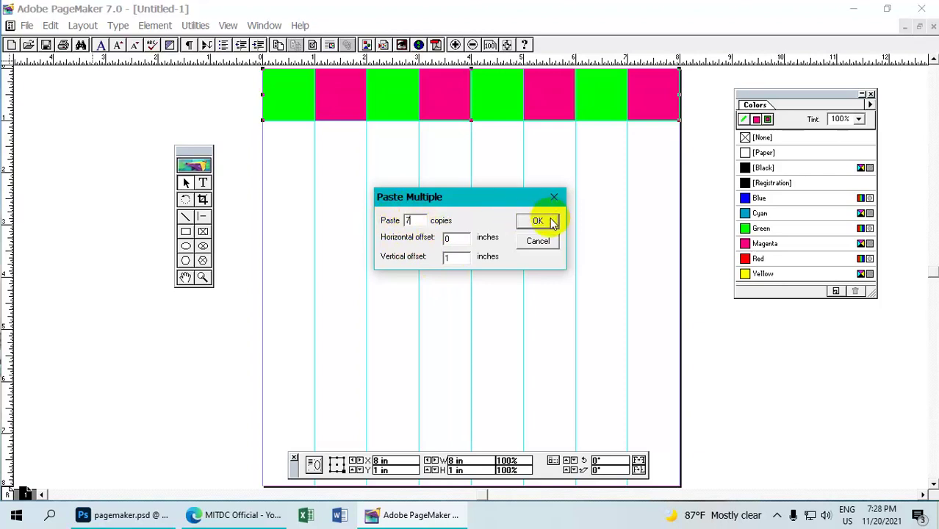
{"action": "left_click", "coordinate": [680, 165]}
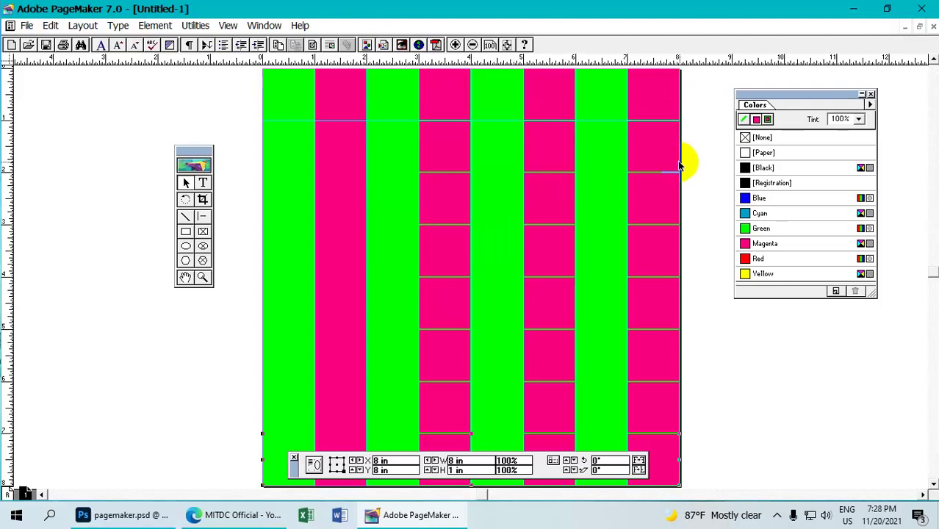
{"action": "left_click", "coordinate": [698, 153]}
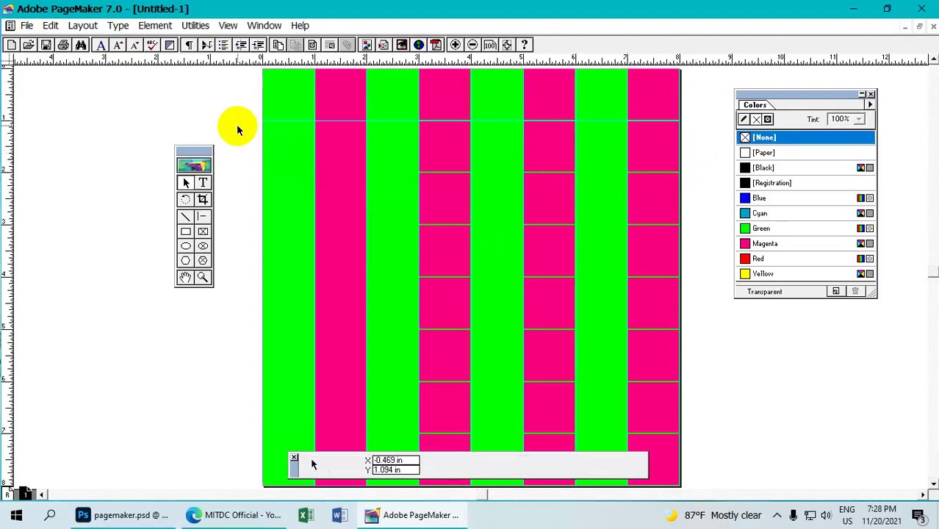
Step: Select the grouped rows from the third to the eighth together and ungroup them into individual squares
{"action": "left_click_drag", "start_coordinate": [237, 124], "coordinate": [712, 360]}
{"action": "left_click_drag", "start_coordinate": [602, 212], "coordinate": [525, 228]}
{"action": "scroll", "coordinate": [526, 228], "scroll_direction": "up", "scroll_amount": 10}
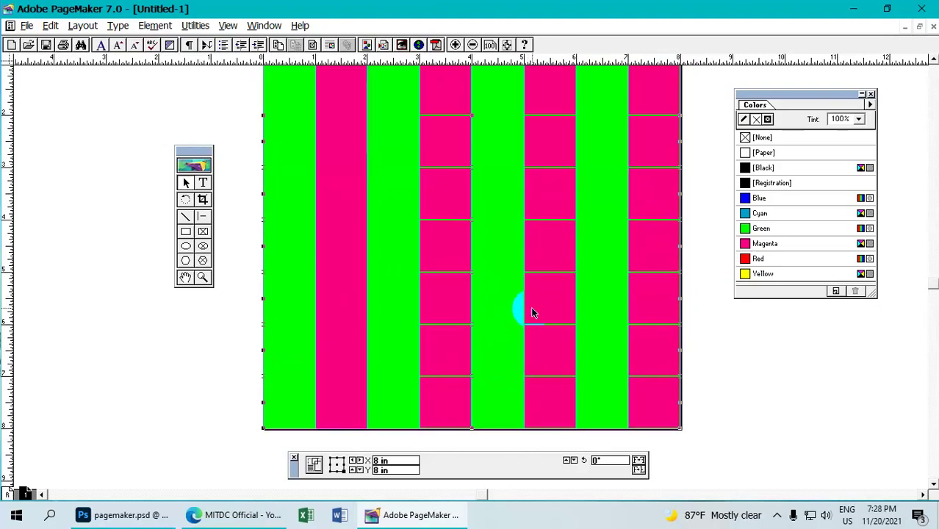
{"action": "scroll", "coordinate": [532, 312], "scroll_direction": "up", "scroll_amount": 3}
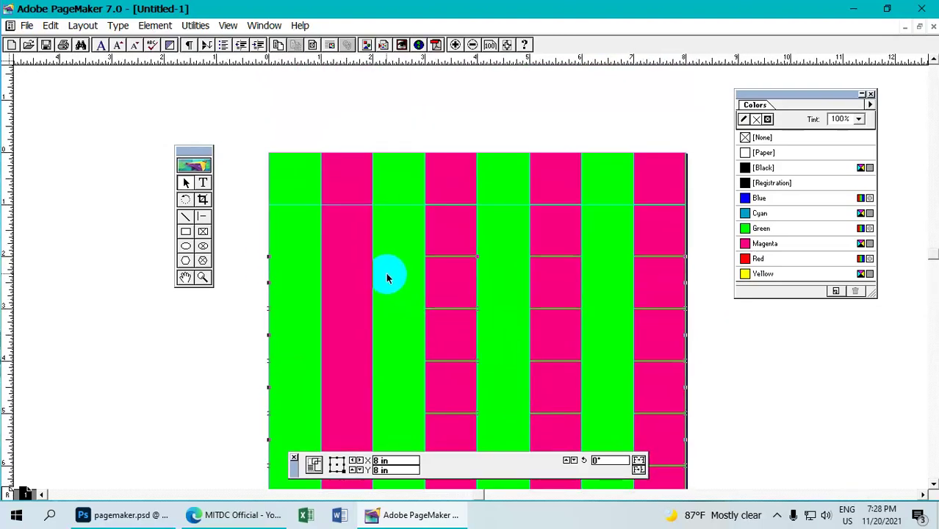
{"action": "left_click", "coordinate": [152, 26]}
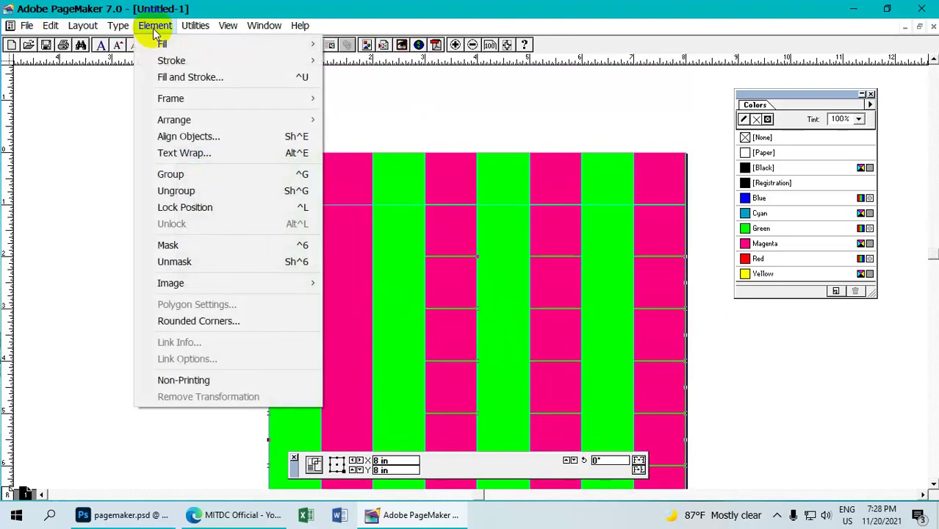
{"action": "left_click", "coordinate": [194, 191]}
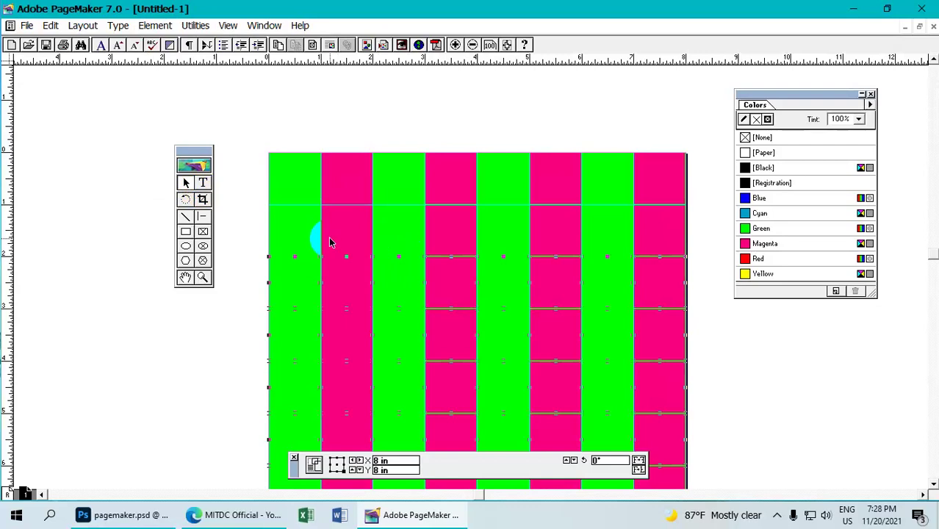
Step: Ungroup the second row into individual squares and clear the selection
{"action": "left_click", "coordinate": [306, 234]}
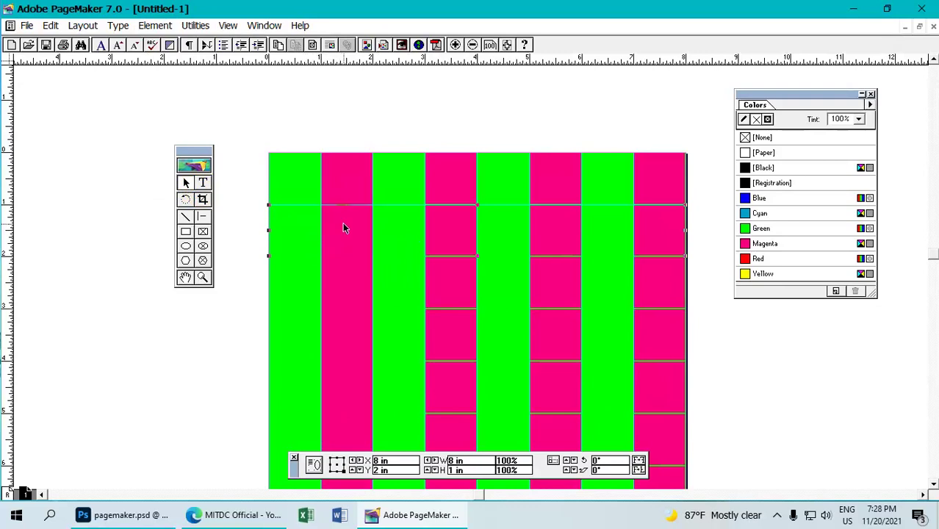
{"action": "left_click", "coordinate": [365, 145]}
{"action": "left_click", "coordinate": [372, 81]}
{"action": "left_click", "coordinate": [185, 183]}
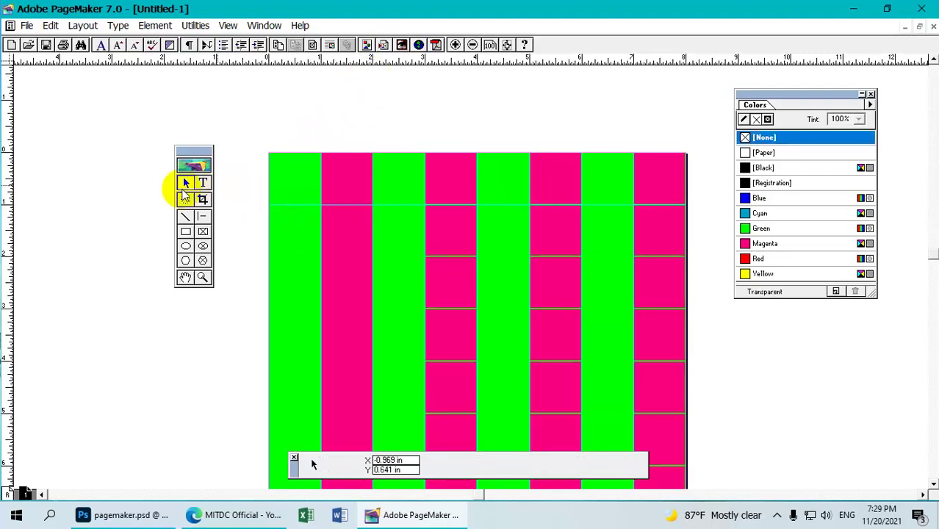
Step: In the second row, color the first and third squares Magenta and the second and fourth squares Green
{"action": "left_click", "coordinate": [297, 250]}
{"action": "left_click", "coordinate": [764, 243]}
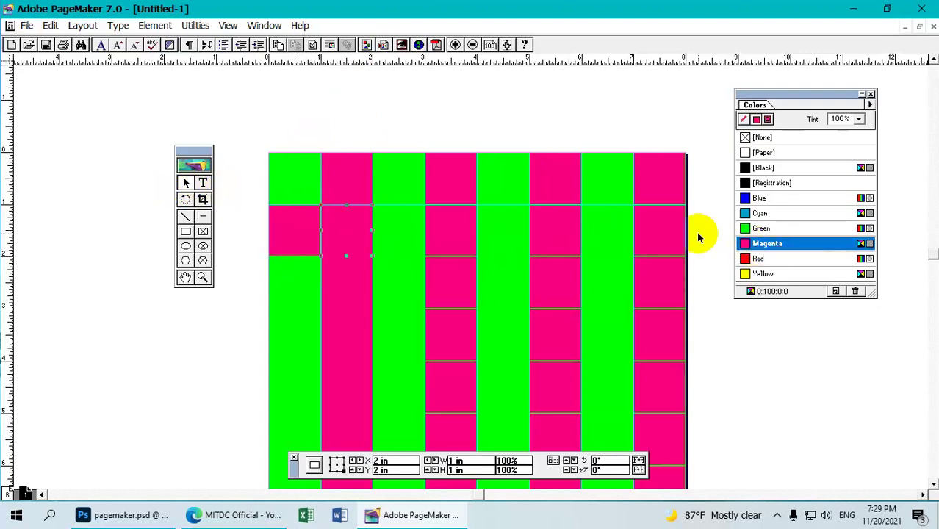
{"action": "left_click", "coordinate": [764, 229]}
{"action": "left_click", "coordinate": [400, 234]}
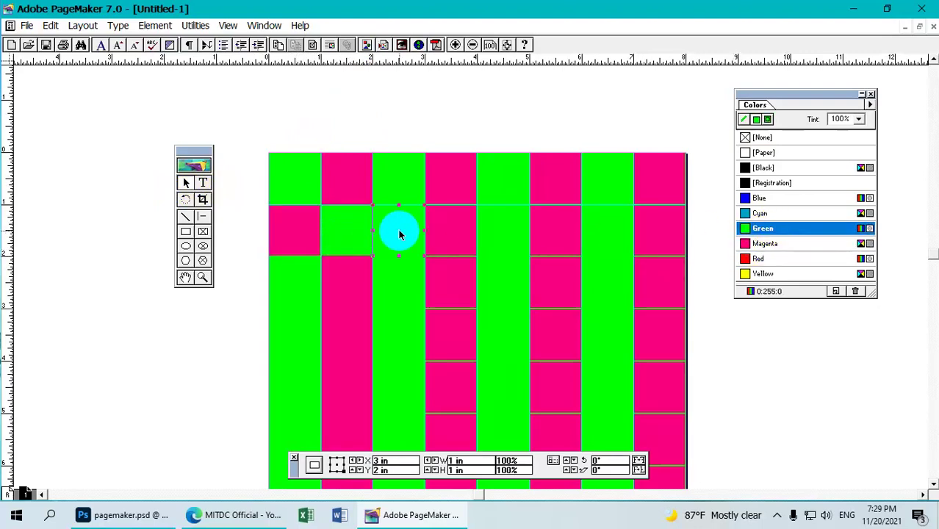
{"action": "left_click", "coordinate": [761, 243]}
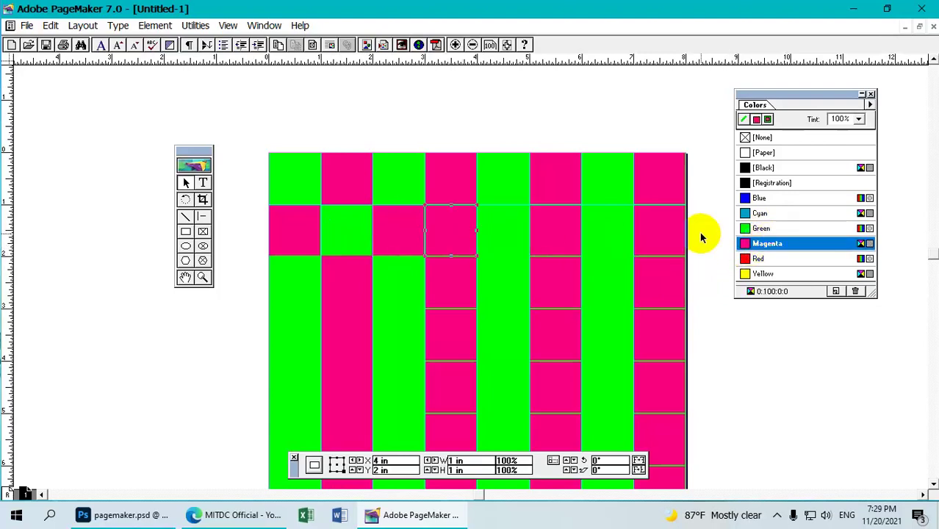
{"action": "left_click", "coordinate": [768, 228]}
Step: In the second row, color the fifth and seventh squares Magenta and the sixth and eighth squares Green
{"action": "left_click", "coordinate": [479, 234]}
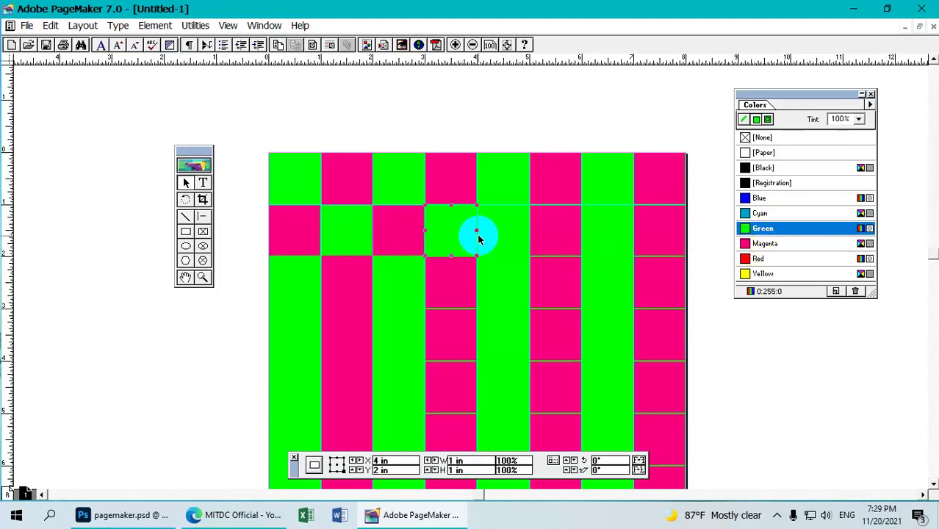
{"action": "left_click", "coordinate": [768, 243]}
{"action": "left_click", "coordinate": [764, 229]}
{"action": "left_click", "coordinate": [608, 236]}
{"action": "left_click", "coordinate": [764, 243]}
{"action": "left_click", "coordinate": [678, 248]}
{"action": "left_click", "coordinate": [768, 230]}
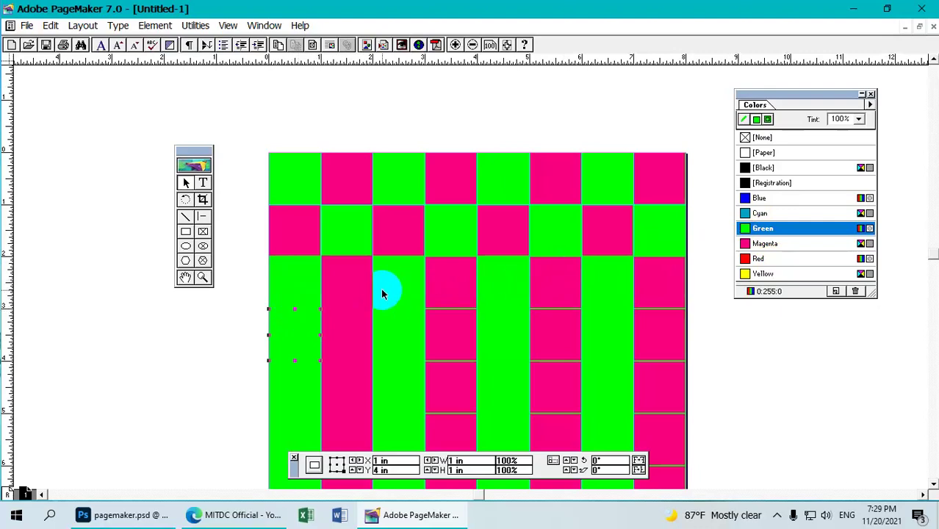
Step: In the fourth row, color the first and third squares Magenta and the second and fourth squares Green
{"action": "left_click", "coordinate": [288, 291]}
{"action": "left_click", "coordinate": [292, 322]}
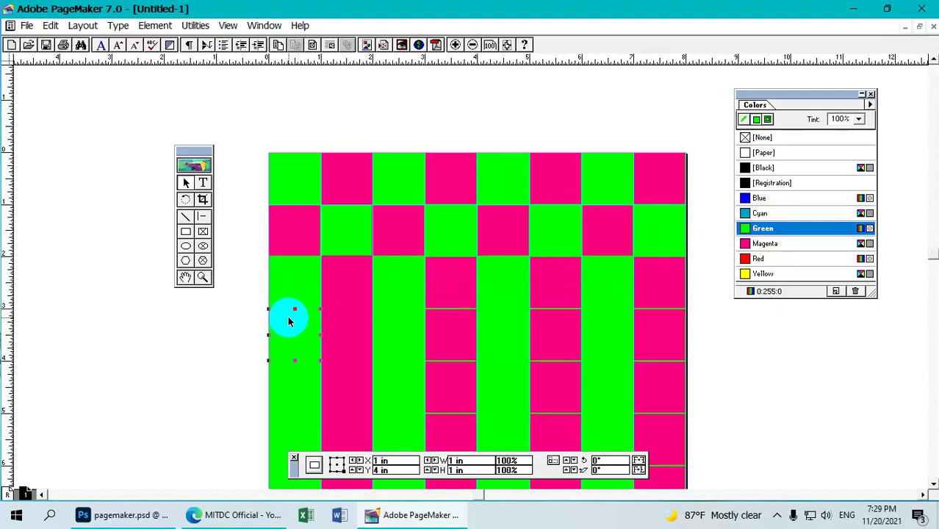
{"action": "left_click", "coordinate": [764, 244]}
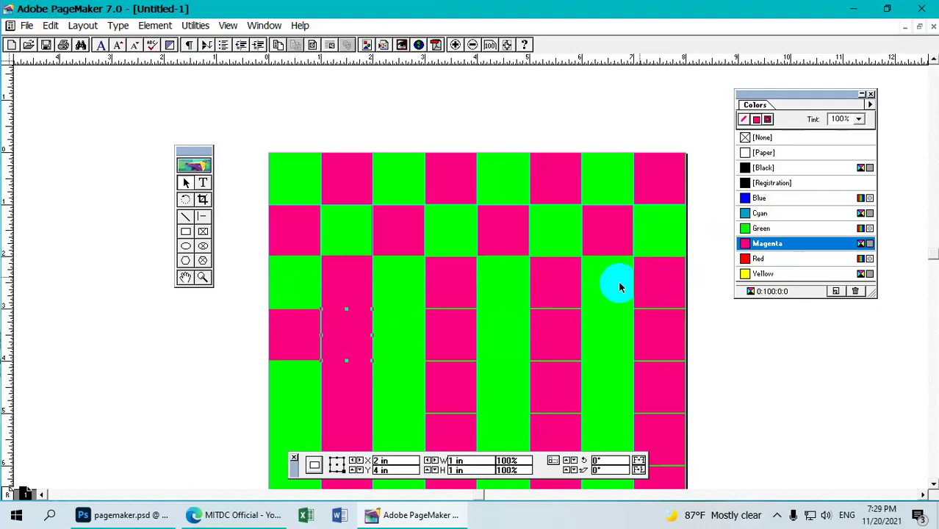
{"action": "left_click", "coordinate": [763, 228]}
{"action": "left_click", "coordinate": [413, 321]}
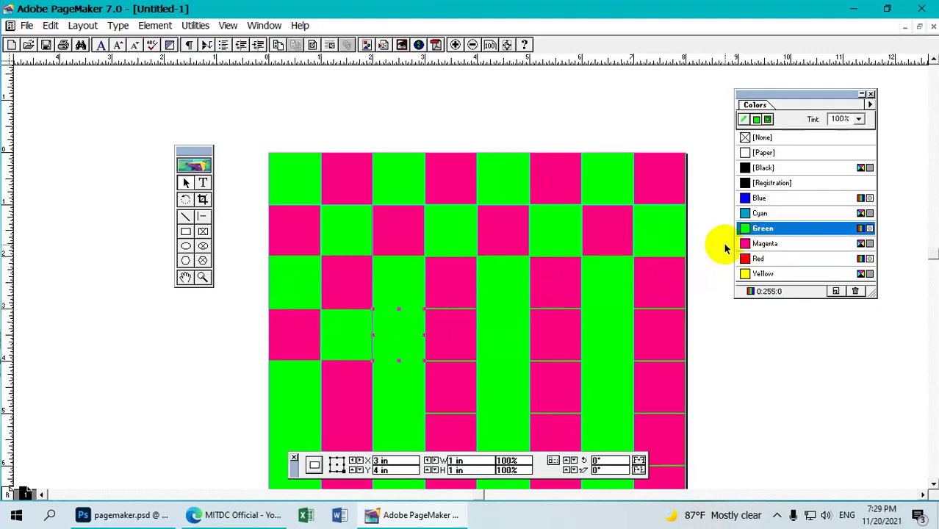
{"action": "left_click", "coordinate": [764, 244]}
{"action": "left_click", "coordinate": [763, 228]}
Step: In the fourth row, color the fifth and seventh squares Magenta and the sixth and eighth squares Green
{"action": "left_click", "coordinate": [499, 330]}
{"action": "left_click", "coordinate": [775, 243]}
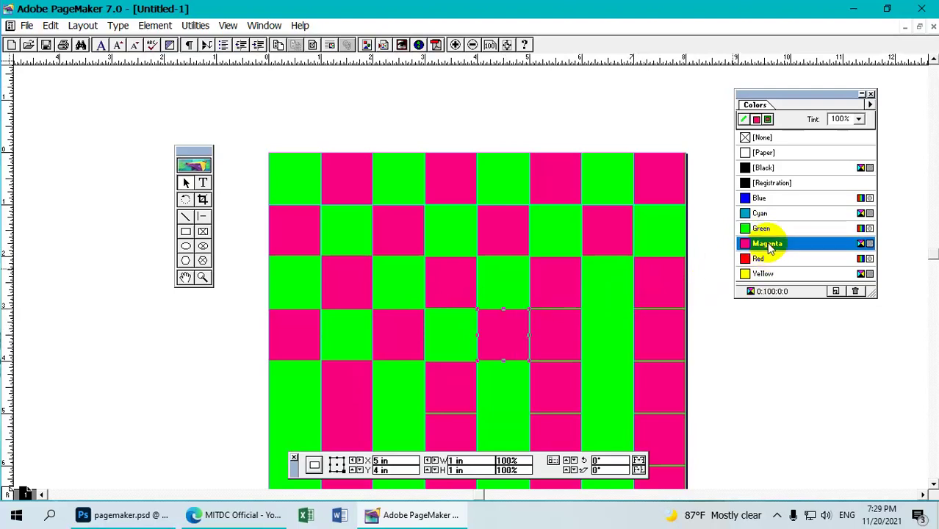
{"action": "left_click", "coordinate": [762, 228]}
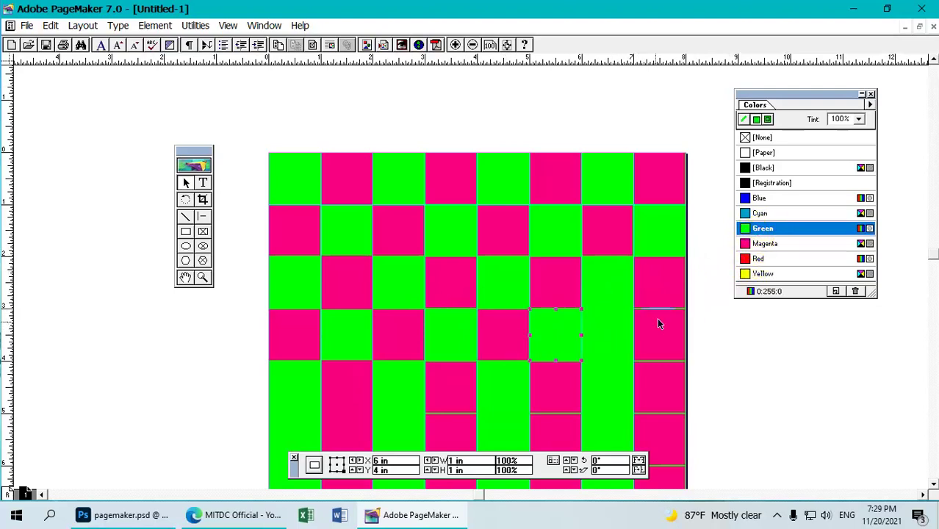
{"action": "left_click", "coordinate": [677, 313]}
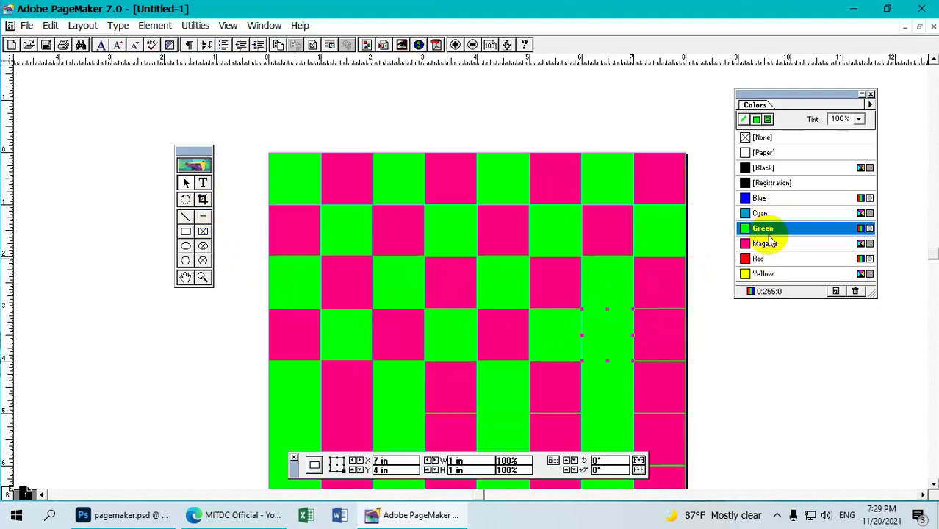
{"action": "left_click", "coordinate": [764, 243]}
{"action": "left_click", "coordinate": [659, 333]}
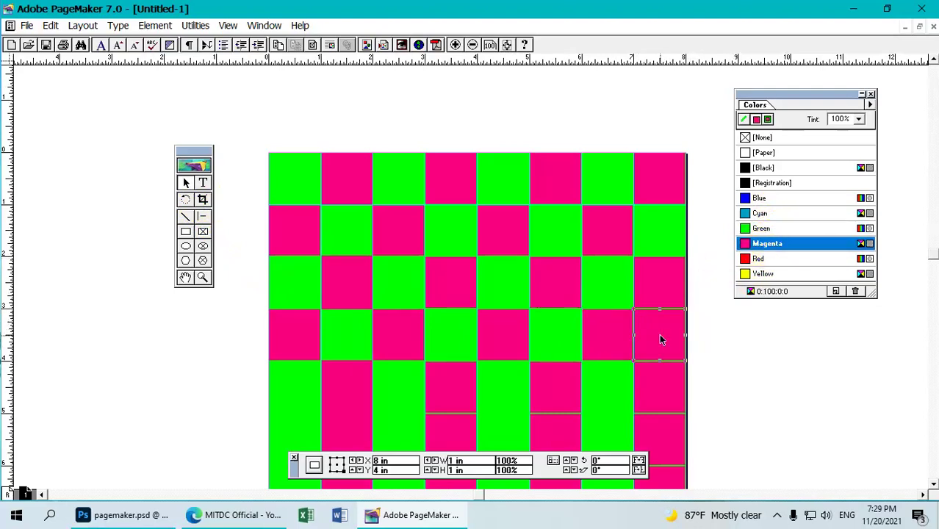
{"action": "left_click", "coordinate": [765, 228]}
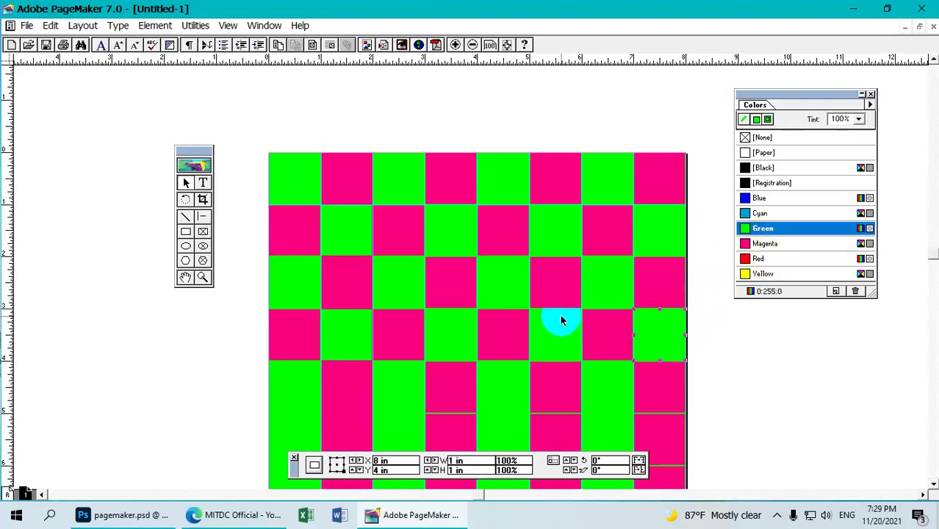
Step: In the sixth row, color the first and third squares Magenta and the second and fourth squares Green
{"action": "scroll", "coordinate": [486, 338], "scroll_direction": "down", "scroll_amount": 3}
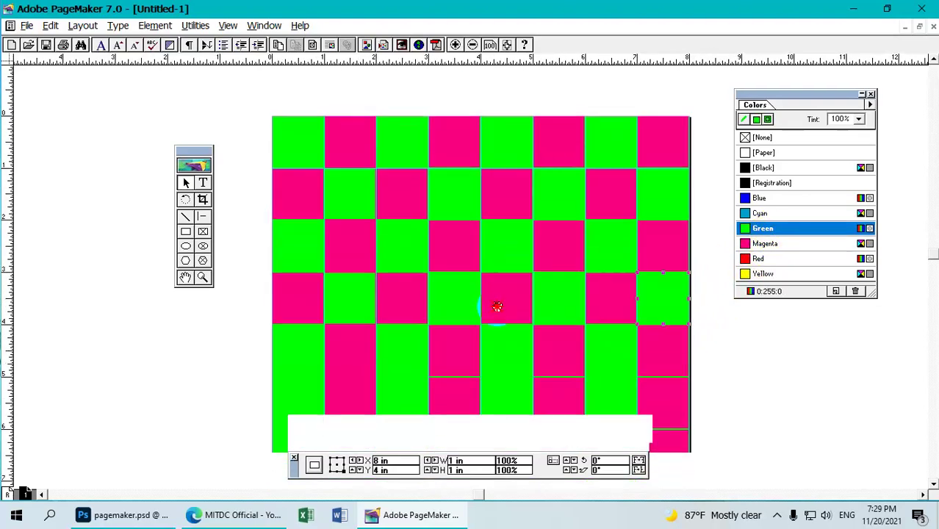
{"action": "scroll", "coordinate": [505, 297], "scroll_direction": "down", "scroll_amount": 1}
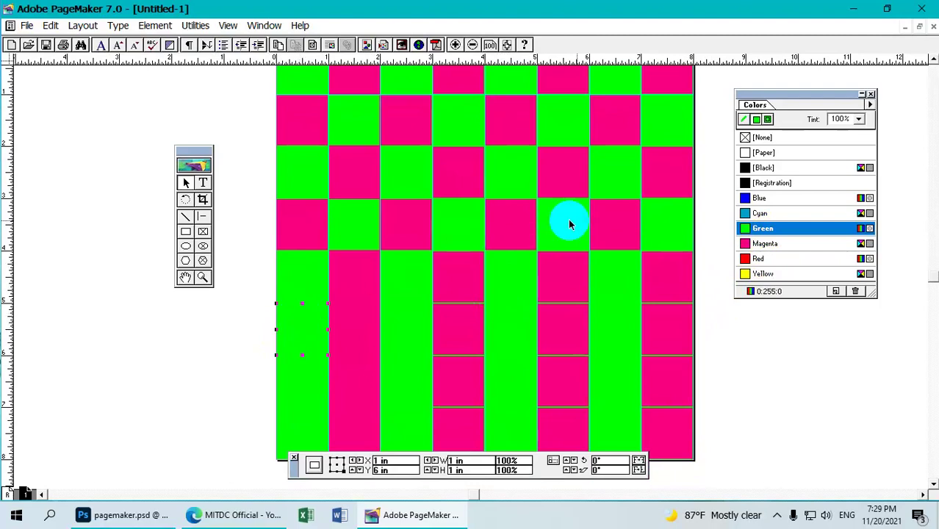
{"action": "left_click", "coordinate": [757, 243]}
{"action": "left_click", "coordinate": [351, 332]}
{"action": "left_click", "coordinate": [765, 228]}
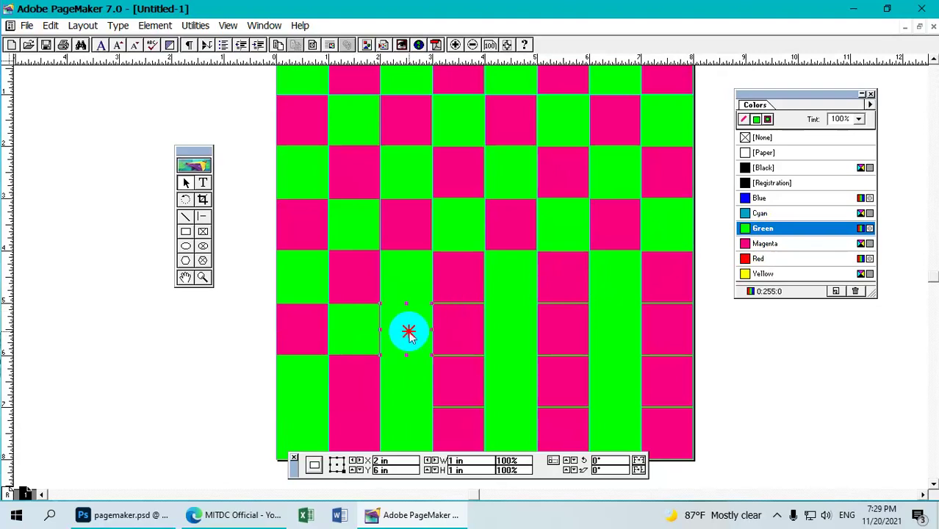
{"action": "left_click", "coordinate": [757, 244]}
{"action": "left_click", "coordinate": [471, 342]}
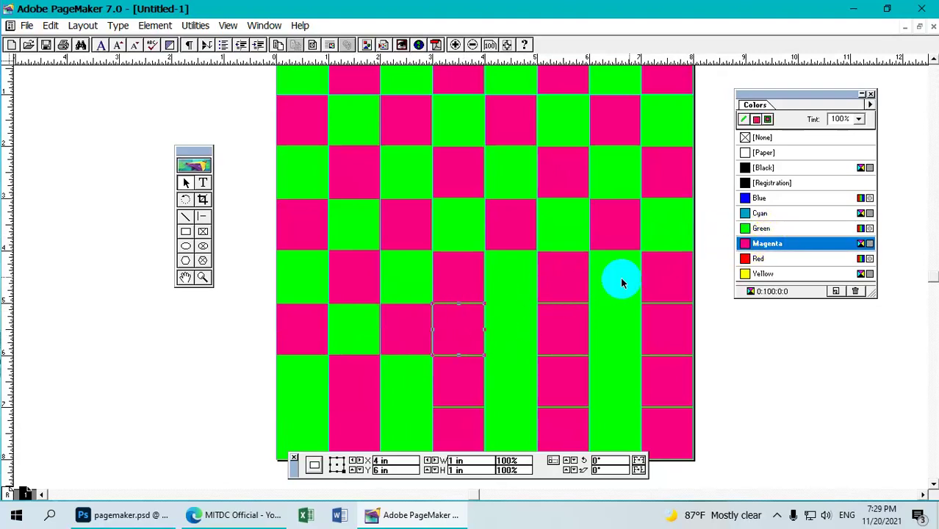
{"action": "left_click", "coordinate": [778, 230]}
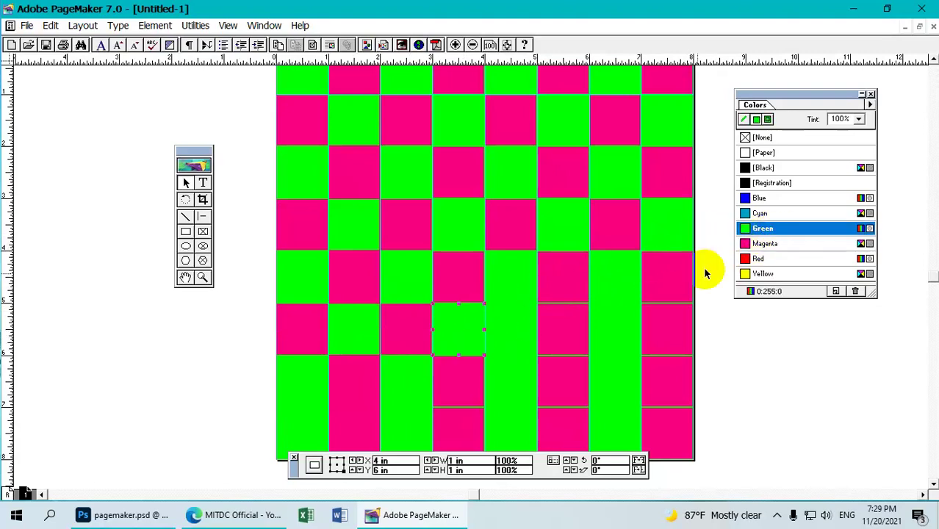
Step: In the sixth row, color the fifth and seventh squares Magenta and the sixth and eighth squares Green
{"action": "left_click", "coordinate": [555, 328]}
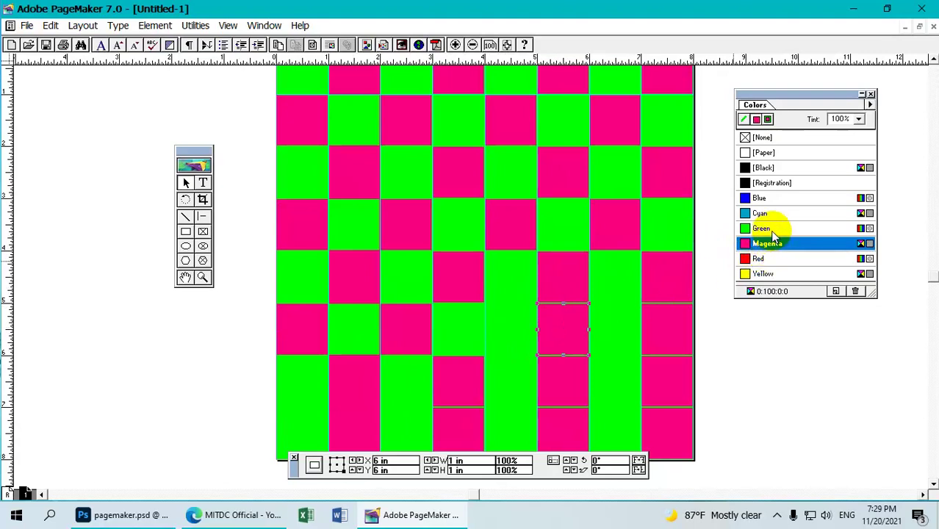
{"action": "left_click", "coordinate": [514, 319]}
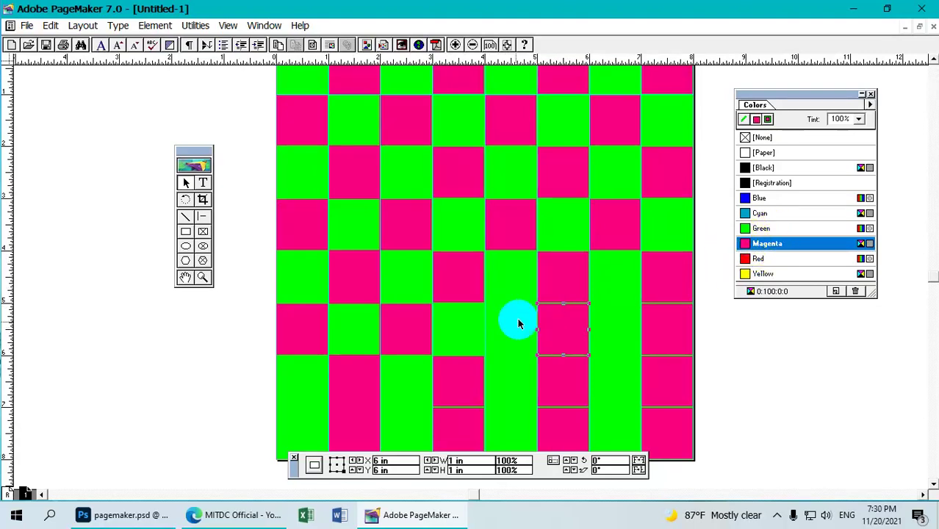
{"action": "left_click", "coordinate": [758, 243]}
{"action": "left_click", "coordinate": [571, 328]}
{"action": "left_click", "coordinate": [778, 229]}
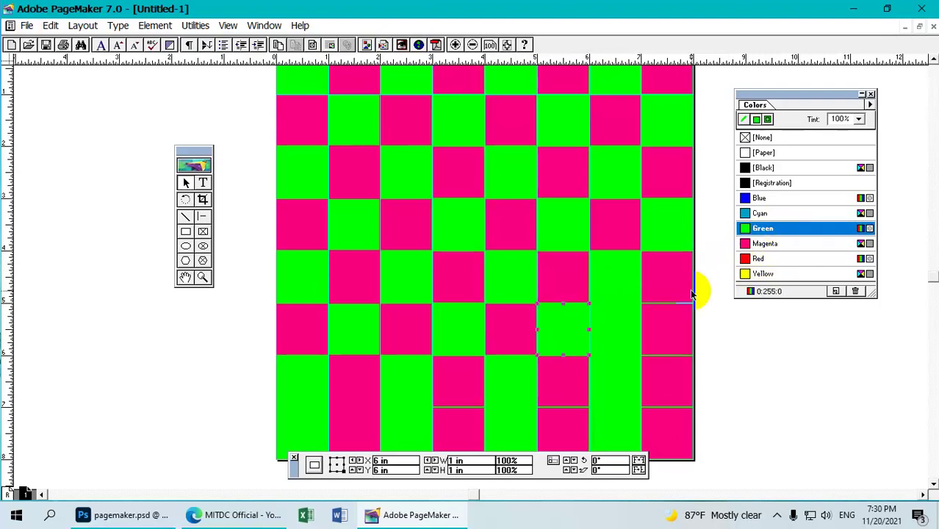
{"action": "left_click", "coordinate": [768, 245]}
{"action": "left_click", "coordinate": [682, 323]}
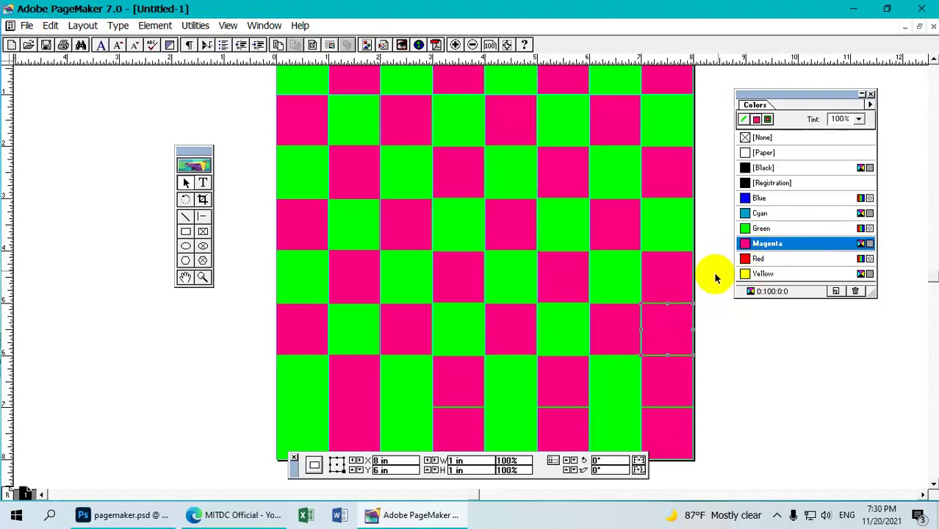
{"action": "left_click", "coordinate": [770, 228]}
Step: In the eighth row, color the first and third squares Magenta and the second and fourth squares Green
{"action": "scroll", "coordinate": [501, 355], "scroll_direction": "down", "scroll_amount": 3}
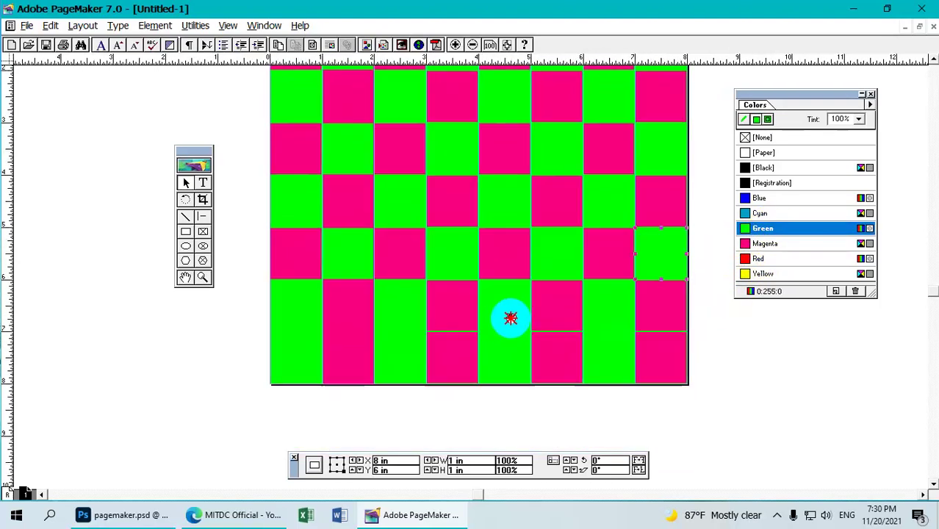
{"action": "left_click", "coordinate": [294, 346]}
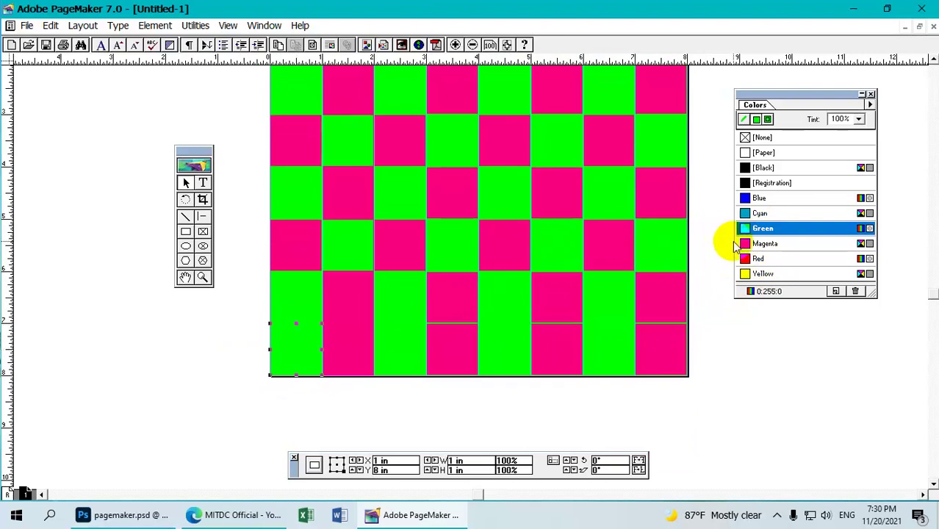
{"action": "left_click", "coordinate": [764, 243]}
{"action": "left_click", "coordinate": [379, 347]}
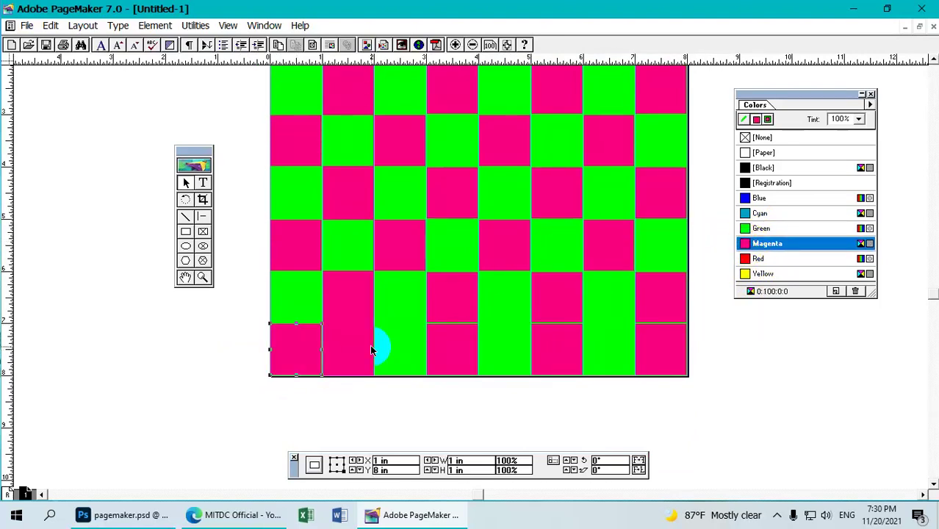
{"action": "left_click", "coordinate": [763, 229]}
{"action": "left_click", "coordinate": [761, 243]}
{"action": "left_click", "coordinate": [439, 364]}
{"action": "left_click", "coordinate": [761, 228]}
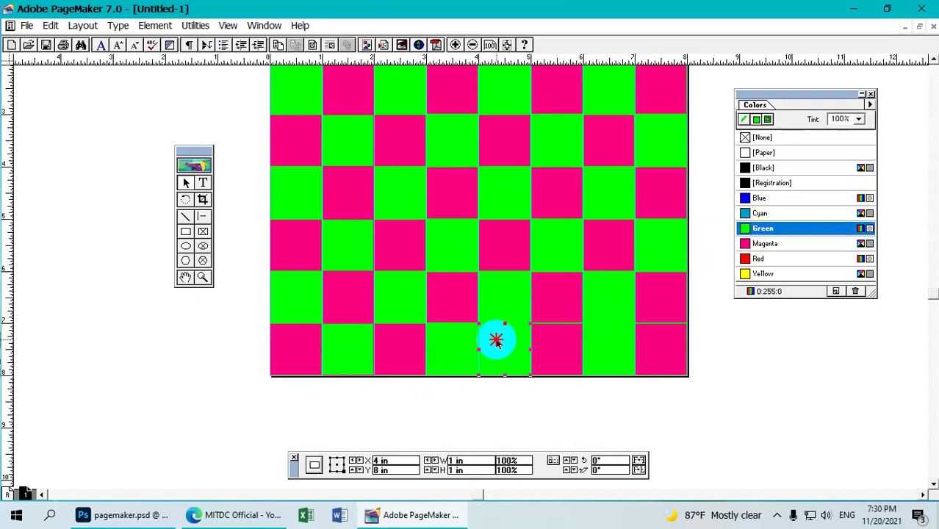
Step: In the eighth row, color the fifth and seventh squares Magenta and the sixth and eighth squares Green
{"action": "left_click", "coordinate": [763, 243]}
{"action": "left_click", "coordinate": [567, 343]}
{"action": "left_click", "coordinate": [761, 229]}
{"action": "left_click", "coordinate": [614, 330]}
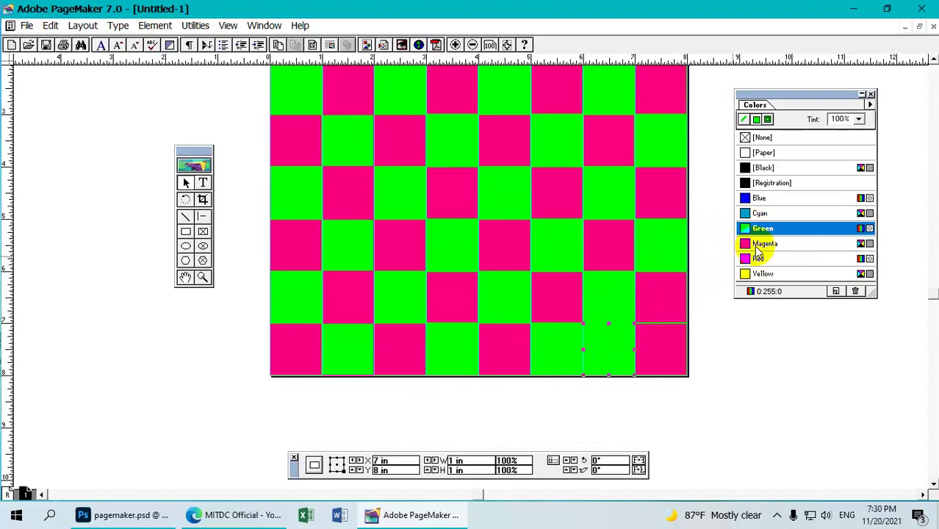
{"action": "left_click", "coordinate": [757, 246]}
{"action": "left_click", "coordinate": [772, 229]}
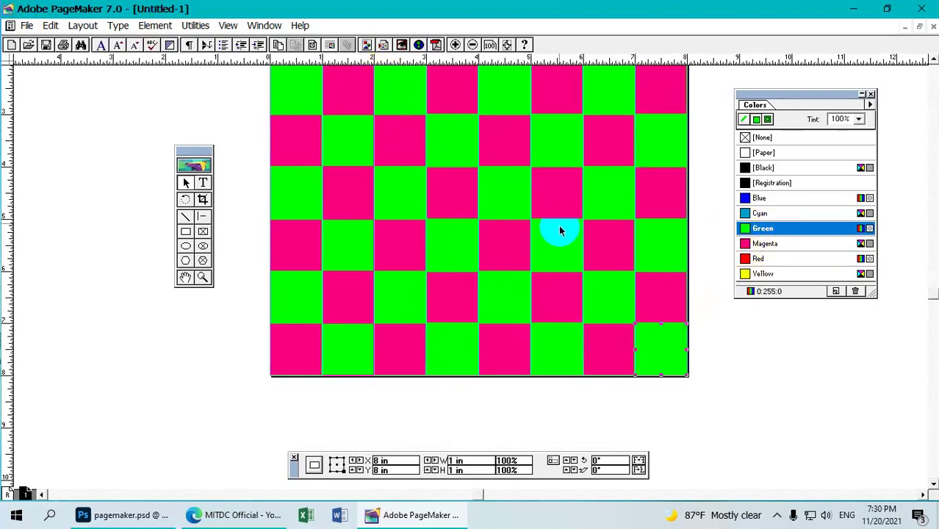
Step: Select all the squares of the checkerboard and group them into one object
{"action": "left_click", "coordinate": [472, 45]}
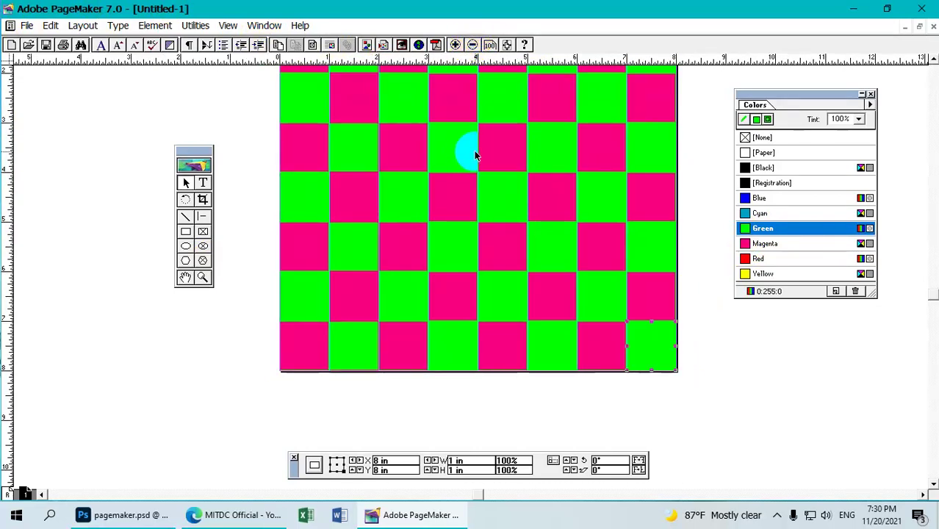
{"action": "scroll", "coordinate": [483, 160], "scroll_direction": "up", "scroll_amount": 3}
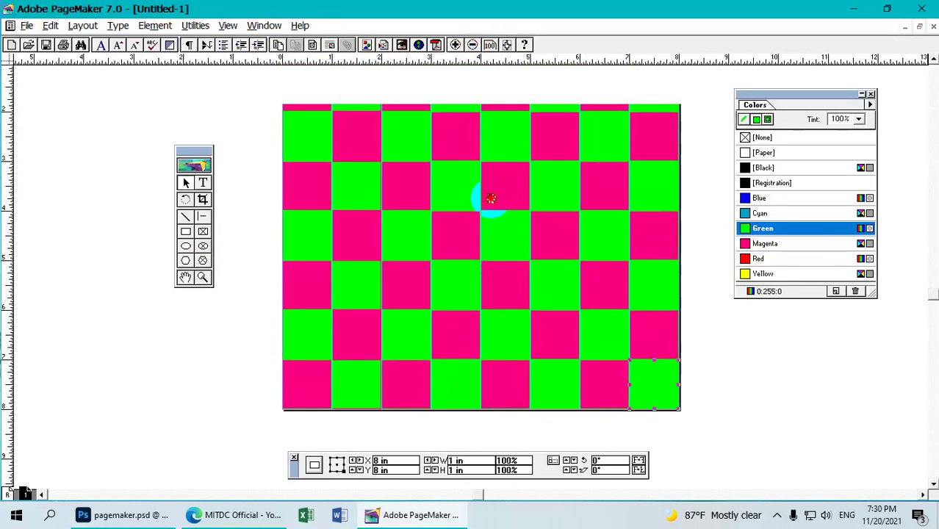
{"action": "mouse_move", "coordinate": [504, 190]}
{"action": "left_mouse_down"}
{"action": "mouse_move", "coordinate": [497, 227]}
{"action": "mouse_move", "coordinate": [526, 208]}
{"action": "mouse_move", "coordinate": [514, 205]}
{"action": "mouse_move", "coordinate": [498, 228]}
{"action": "mouse_move", "coordinate": [498, 193]}
{"action": "left_mouse_up"}
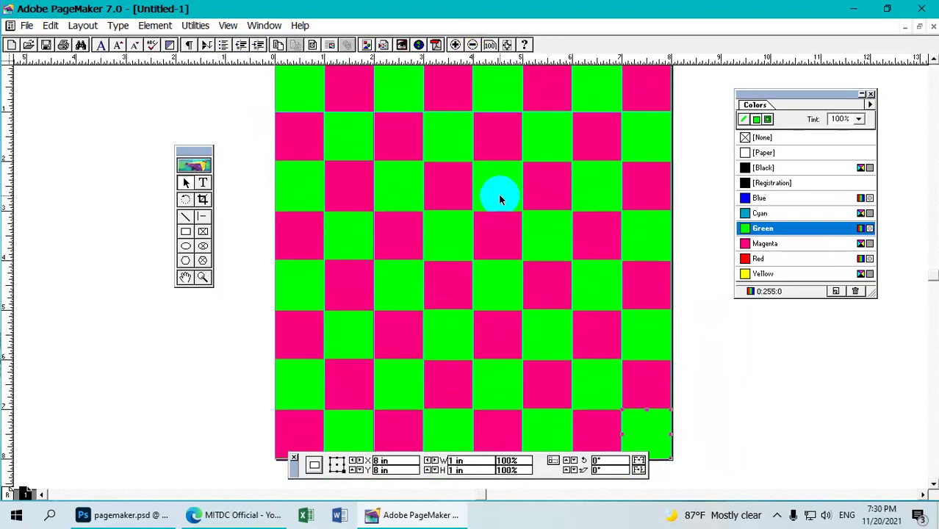
{"action": "left_click_drag", "start_coordinate": [441, 166], "coordinate": [445, 185]}
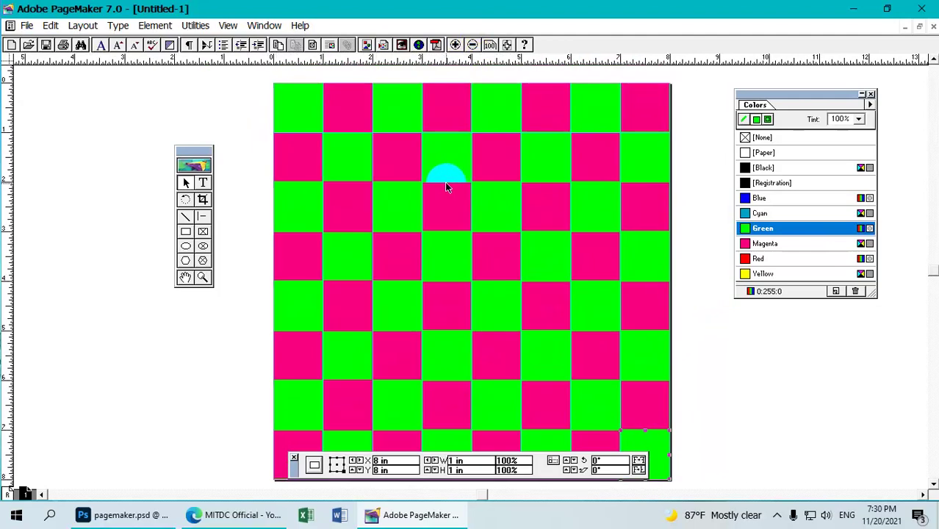
{"action": "key", "text": "ctrl+a"}
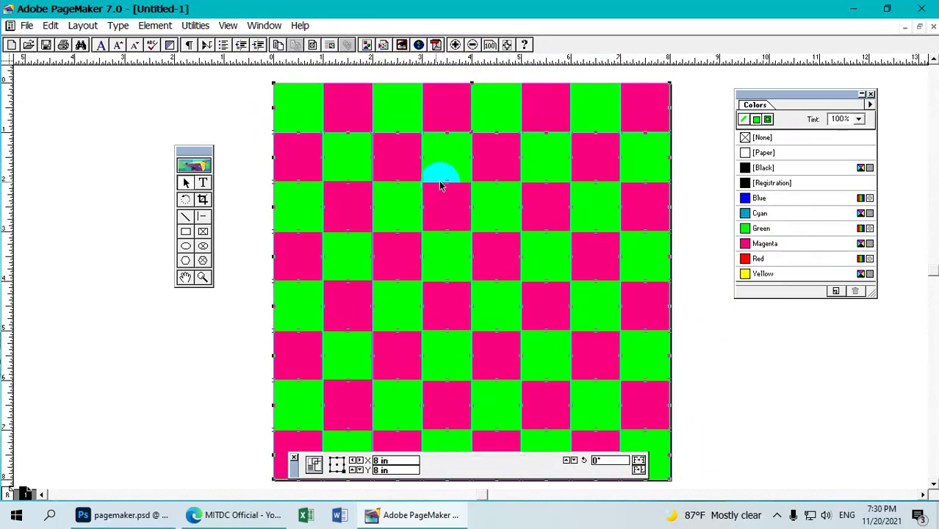
{"action": "left_click", "coordinate": [155, 26]}
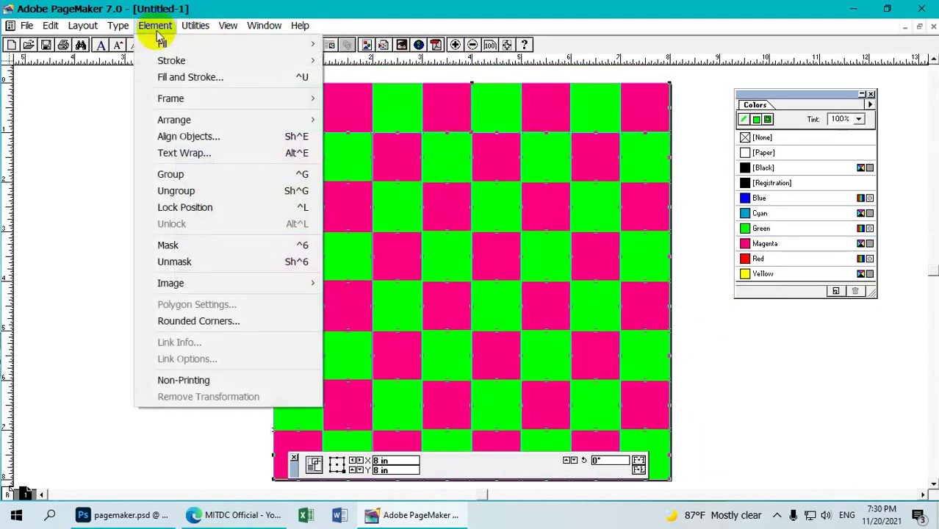
{"action": "left_click", "coordinate": [227, 177]}
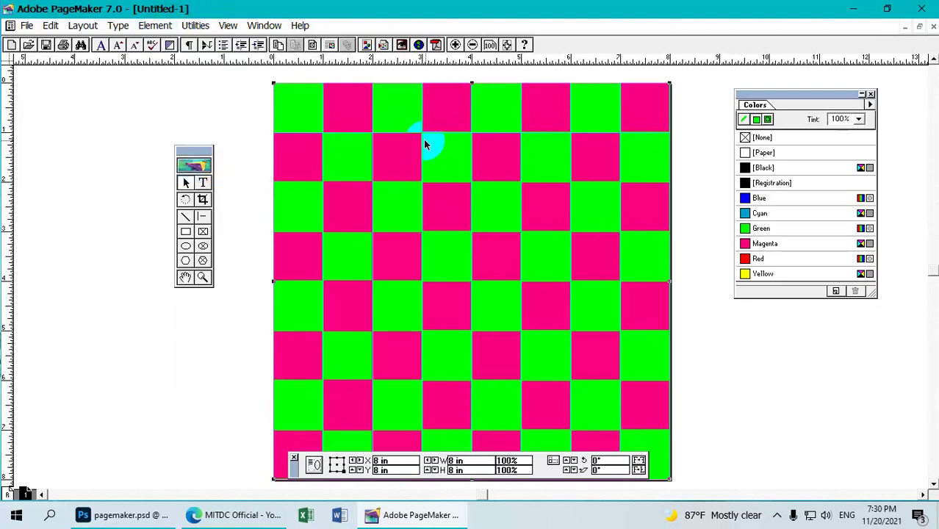
Step: Move the Control palette clear of the checkerboard's last row and minimize the program window to reach the desktop
{"action": "left_click_drag", "start_coordinate": [296, 468], "coordinate": [390, 495]}
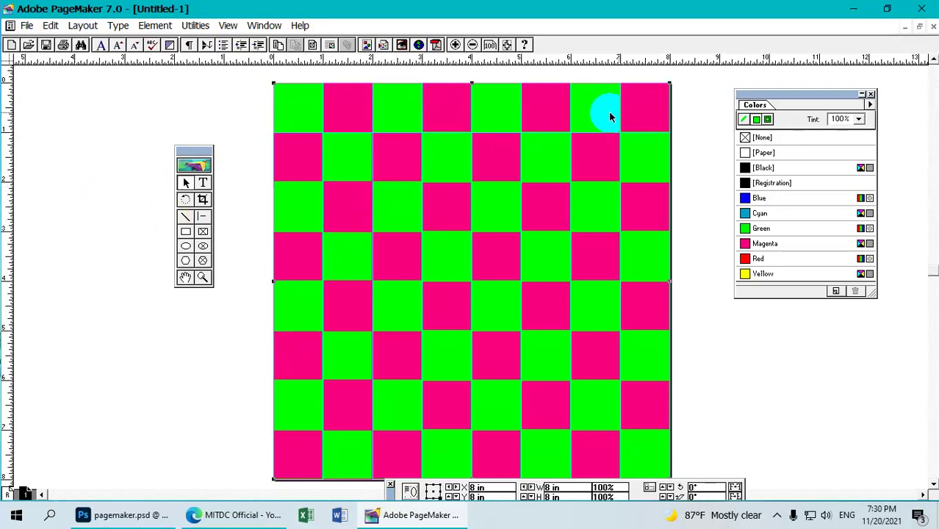
{"action": "left_click", "coordinate": [852, 9]}
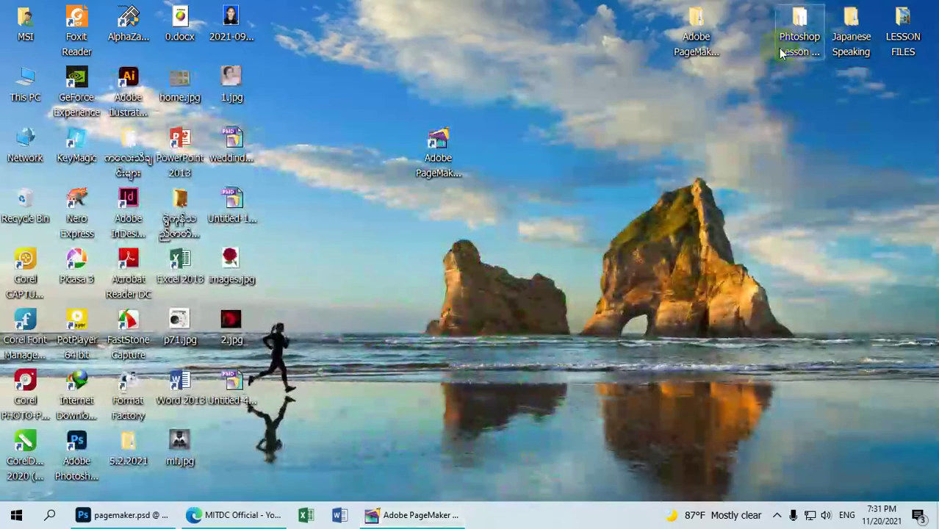